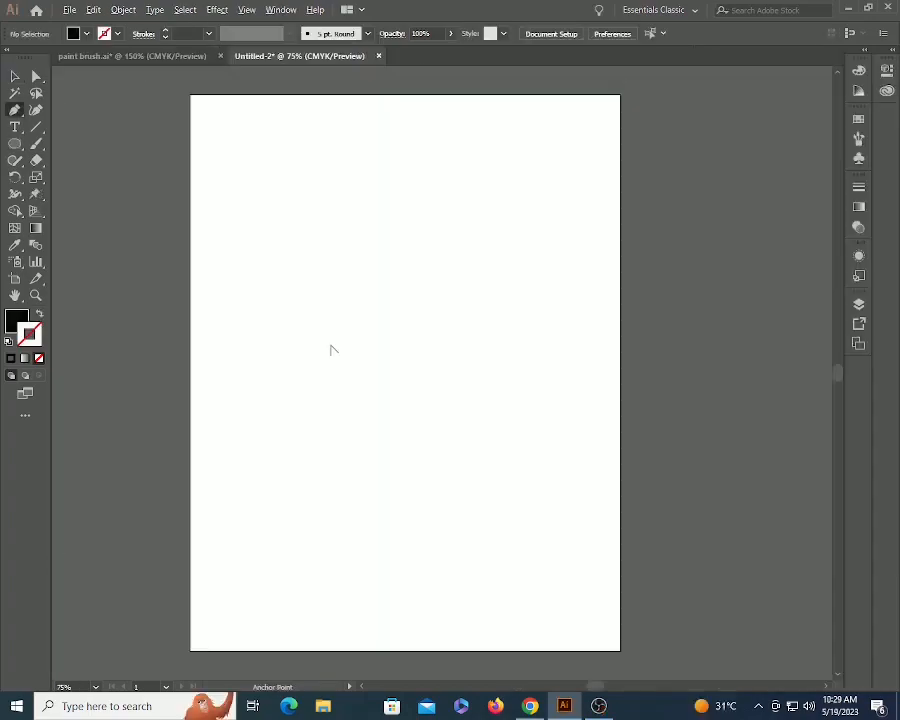
Step: Draw a closed bird-wing shape with a curved top and jagged feather tips using the Pen tool, with no fill
left_click(328, 354)
left_click_drag(390, 318, 427, 342)
left_click(427, 337)
left_click(38, 358)
left_click(405, 342)
left_click(431, 345)
left_click(400, 348)
left_click(431, 354)
left_click_drag(411, 362, 329, 371)
left_click(329, 355)
key("v")
left_click(480, 378)
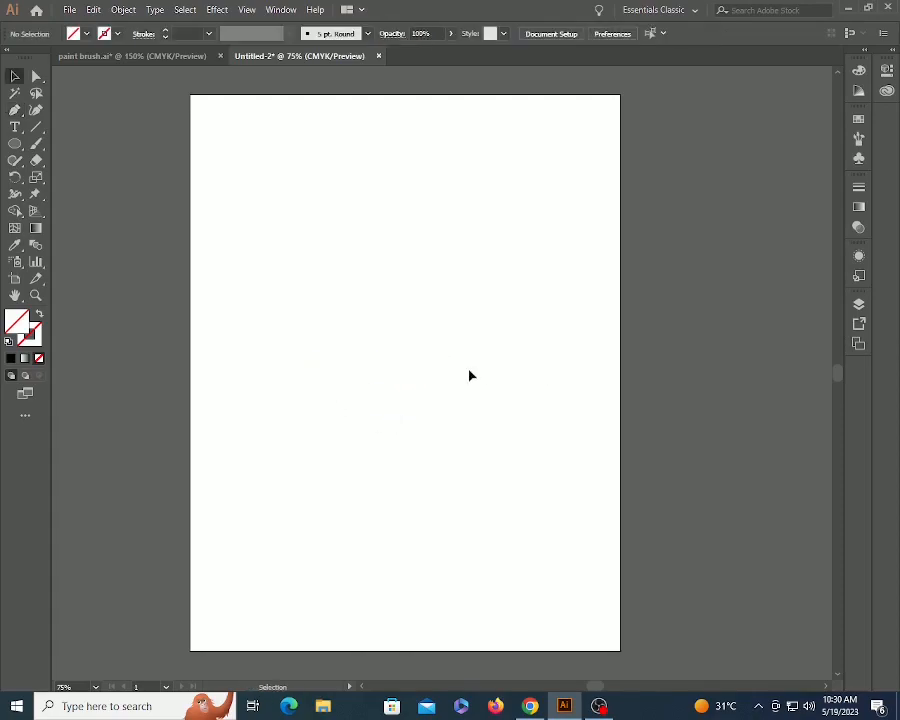
Step: Give the wing path a solid black stroke
left_click(376, 362)
left_click(30, 334)
left_click(10, 358)
left_click(420, 374)
left_click(392, 360)
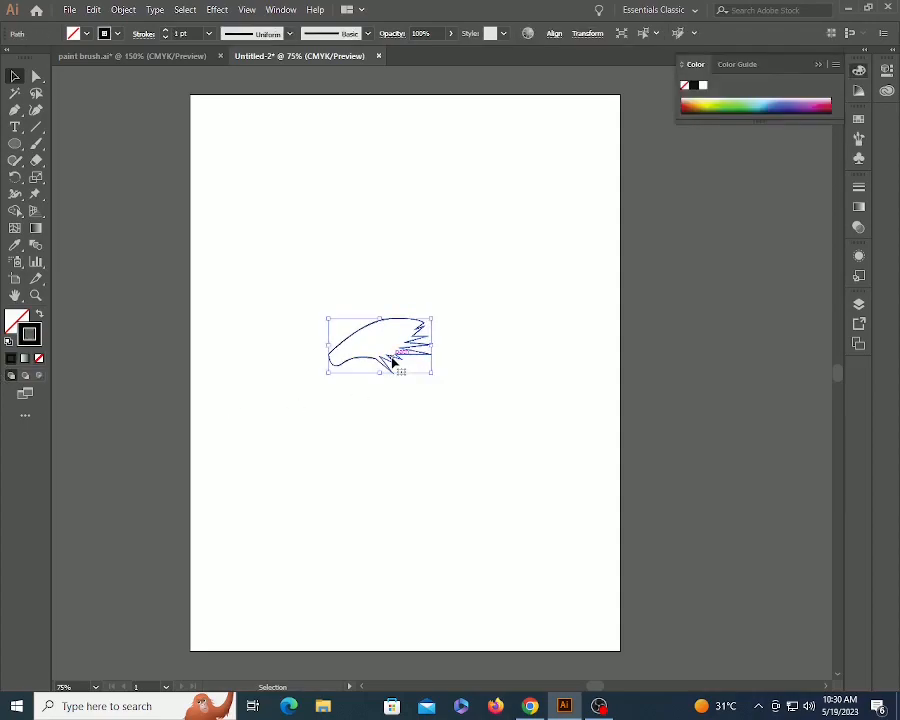
Step: Draw the bird's closed head-and-body outline with the Pen tool, starting beside the wing base and curving around to the tail
key("p")
left_click(306, 336)
left_click_drag(327, 340, 331, 349)
left_click(330, 362)
left_click(364, 372)
left_click(375, 386)
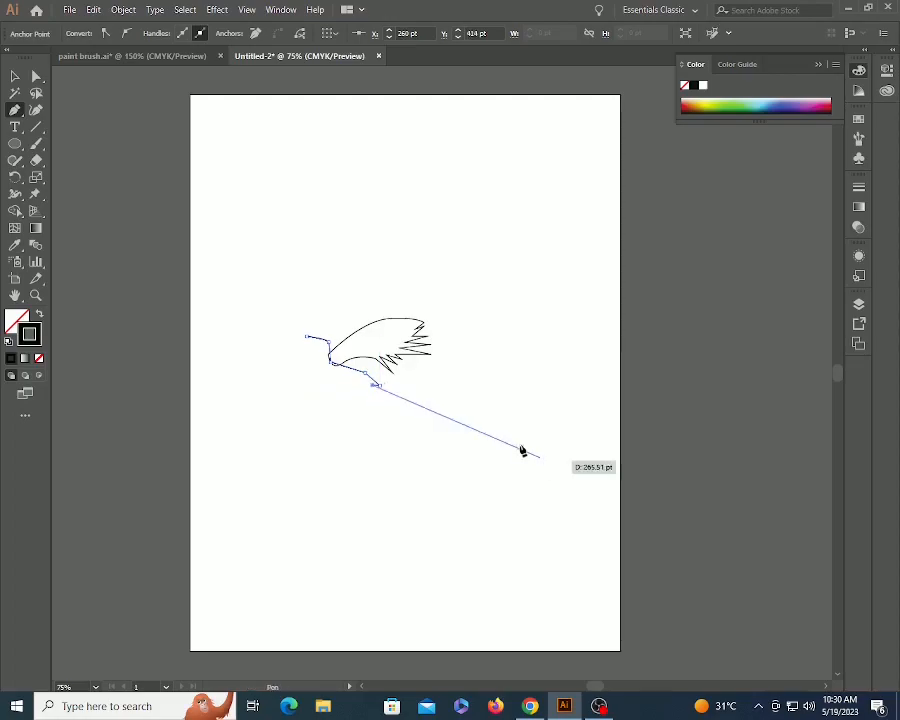
left_click_drag(333, 393, 318, 381)
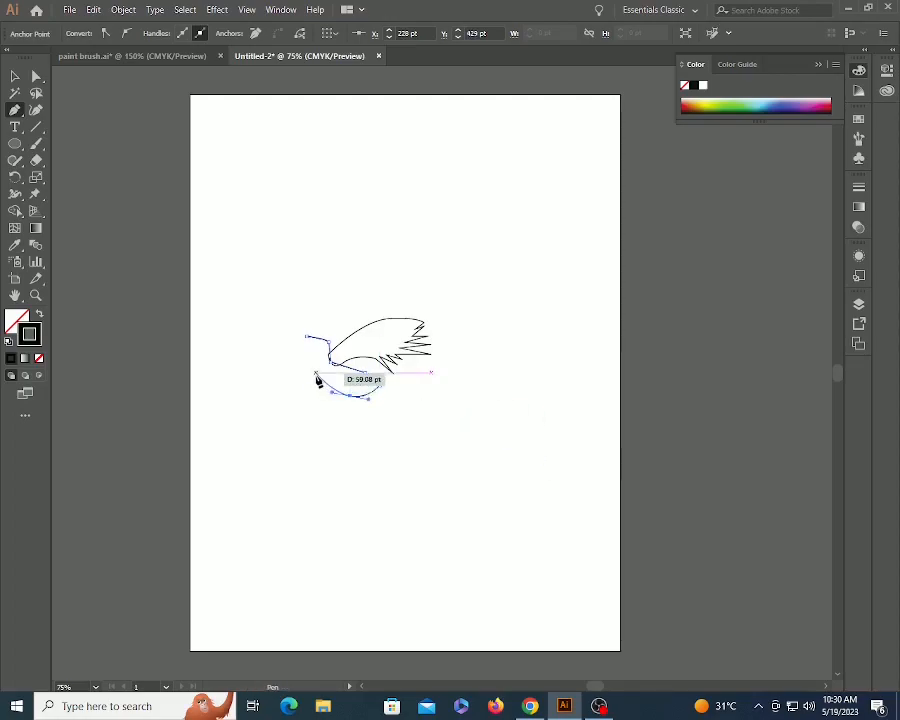
left_click(316, 373)
left_click(306, 357)
left_click(306, 336)
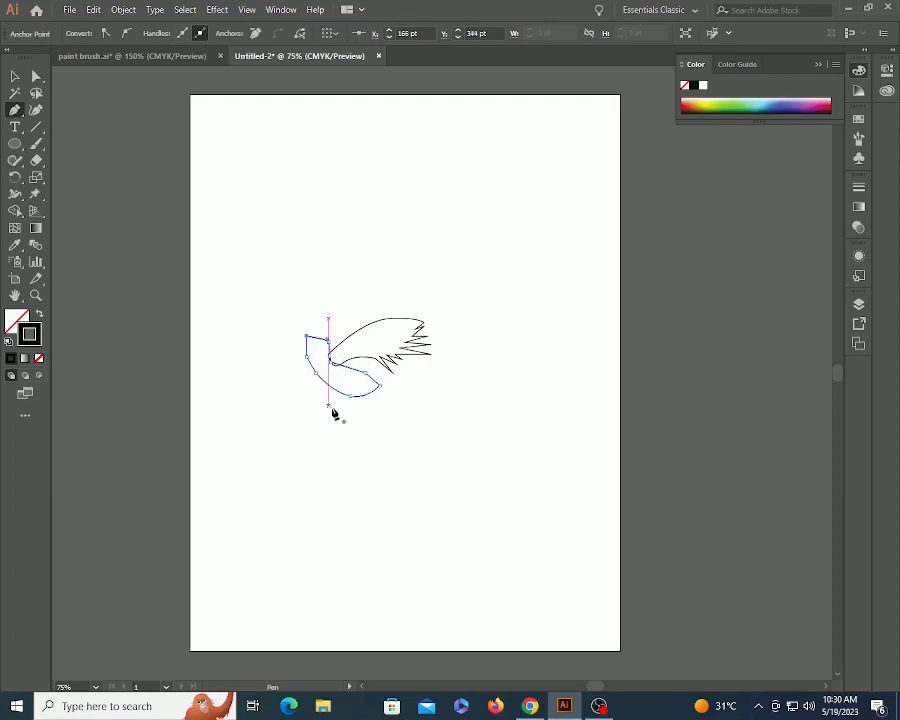
key("v")
left_click(355, 425)
Step: Duplicate the wing, reflect the copy with Transform Each, and position it on the opposite side of the body
left_click_drag(405, 356, 367, 421, "alt")
key("ctrl+alt+shift+d")
left_click(480, 527)
left_click(191, 340)
key("z")
key("v")
left_click_drag(339, 375, 312, 335)
left_click_drag(113, 222, 112, 300)
left_click_drag(287, 311, 257, 351)
Step: Convert the head's upper-left corner anchor point to a smooth point
key("z")
left_click_drag(334, 242, 677, 591)
scroll(677, 591, "up", 1)
key("a")
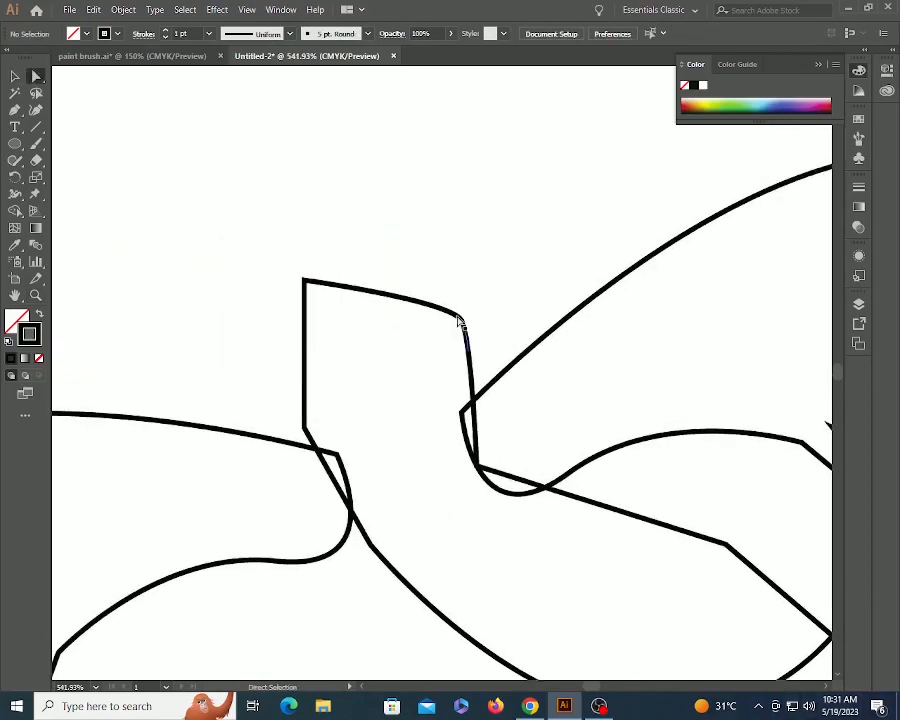
left_click(462, 321)
left_click(305, 280)
left_click(126, 33)
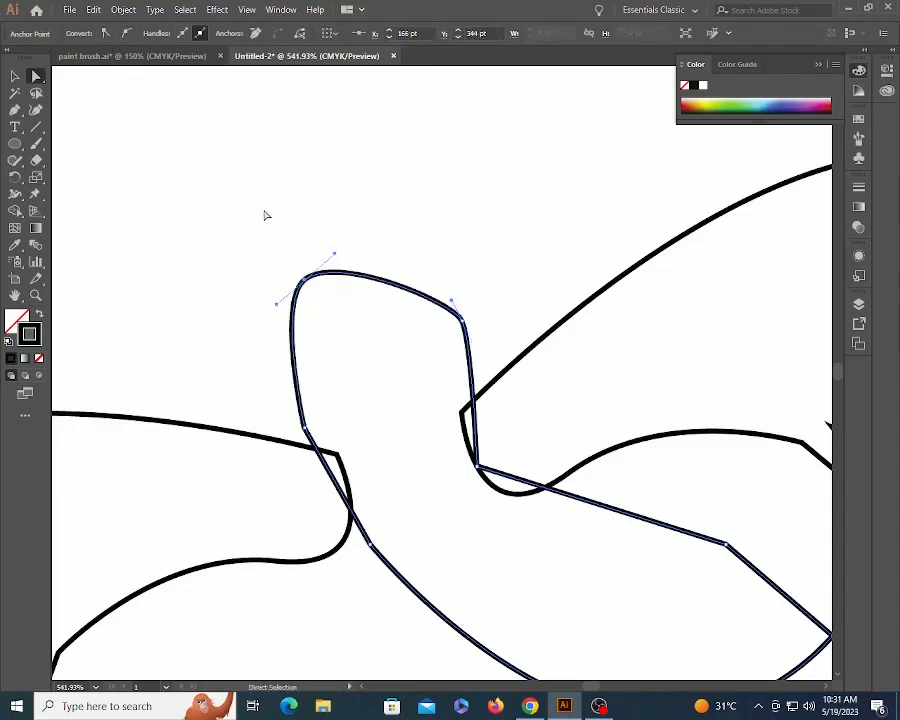
left_click(263, 215)
Step: Draw a narrow vertical ellipse at the head's upper-left corner as a beak and stretch it taller
key("l")
left_click_drag(294, 305, 277, 245)
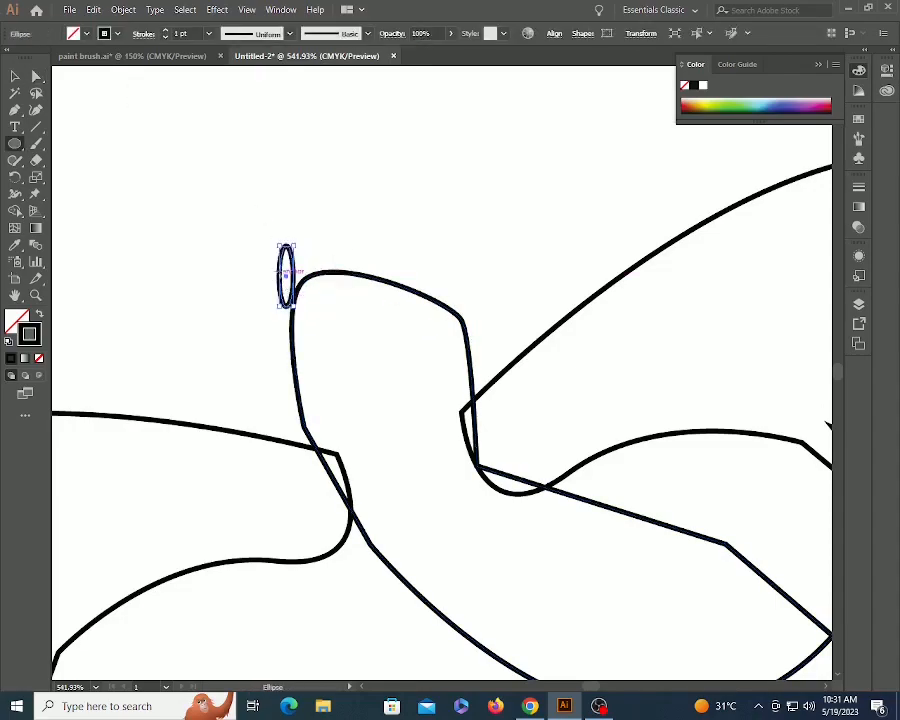
key("v")
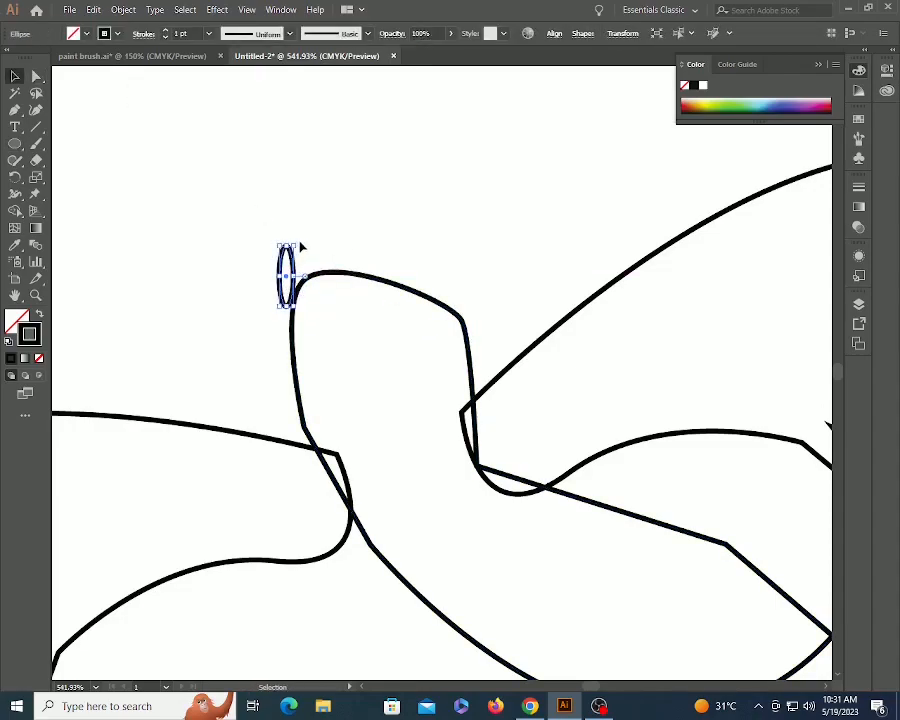
left_click_drag(295, 244, 292, 220)
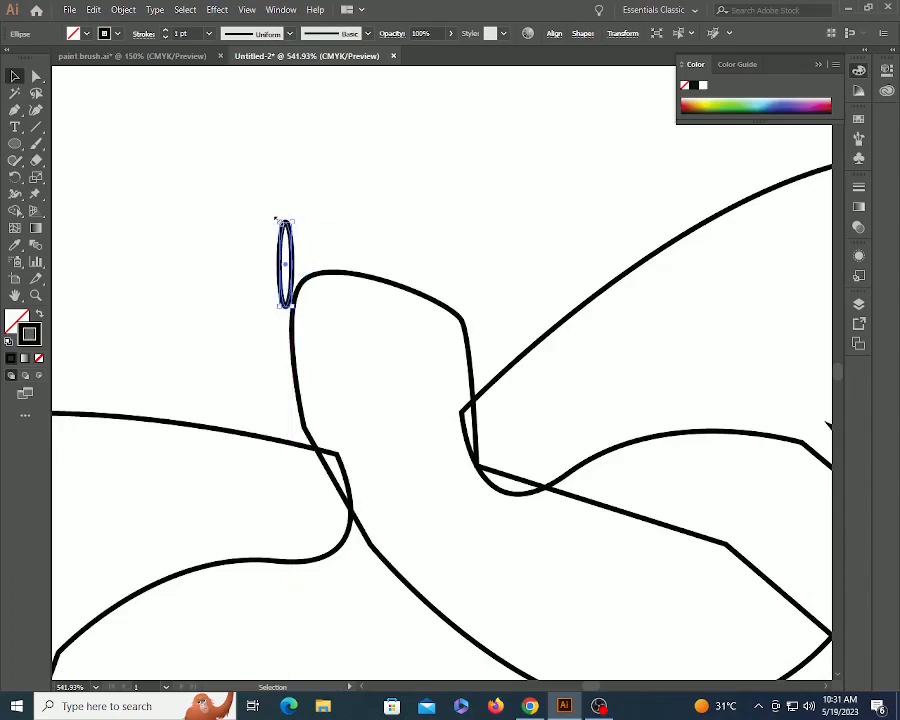
Step: Tilt the beak ellipse with Transform Each, attach it to the head, and shorten it
key("ctrl+alt+shift+d")
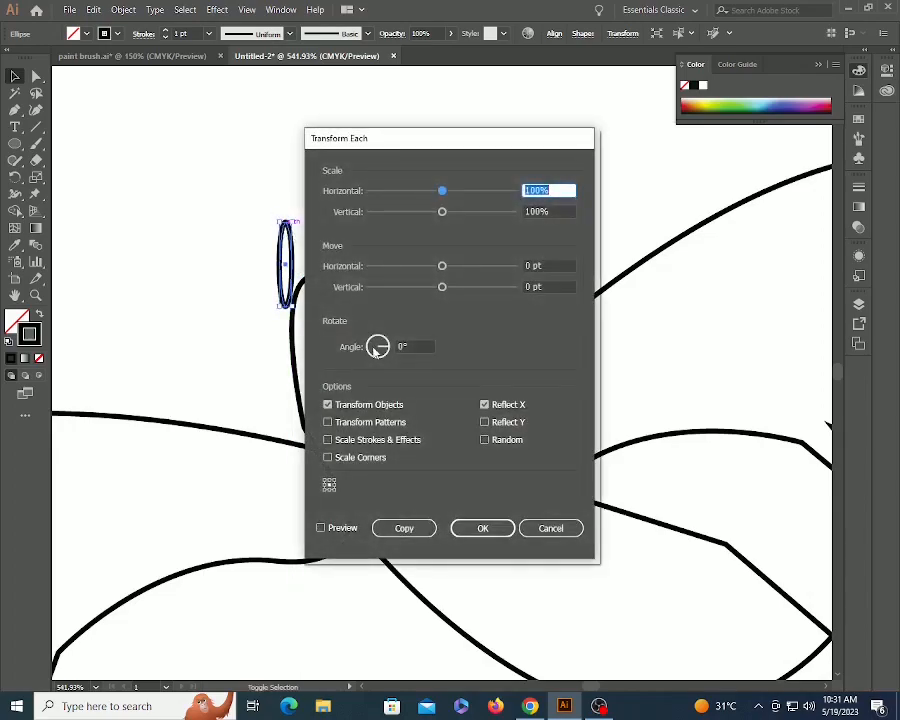
left_click(334, 525)
left_click(385, 342)
left_click(483, 522)
left_click_drag(297, 268, 303, 260)
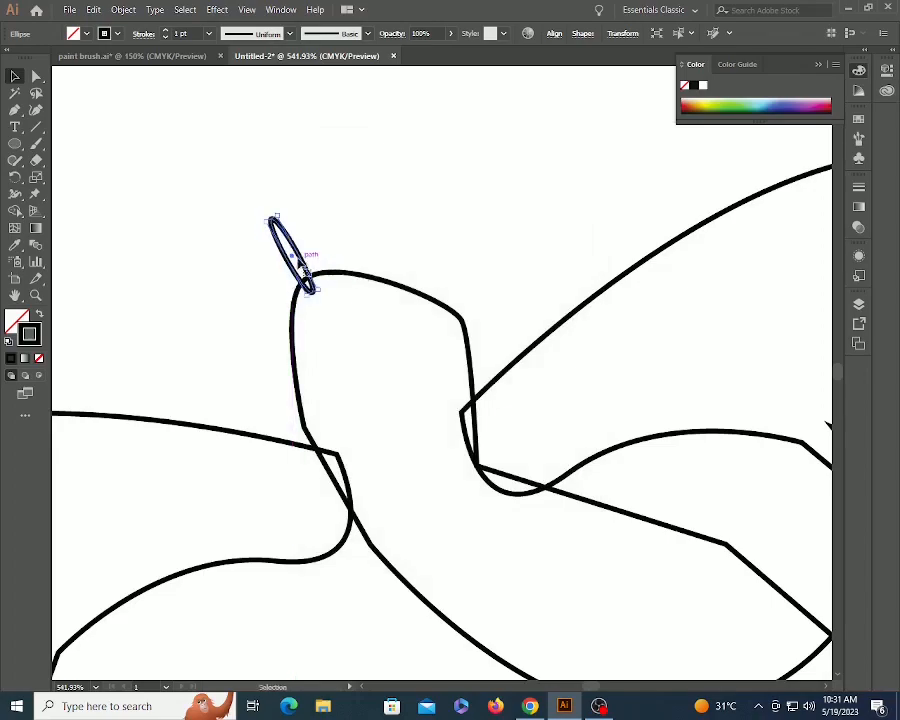
left_click_drag(273, 221, 281, 229)
left_click(225, 237)
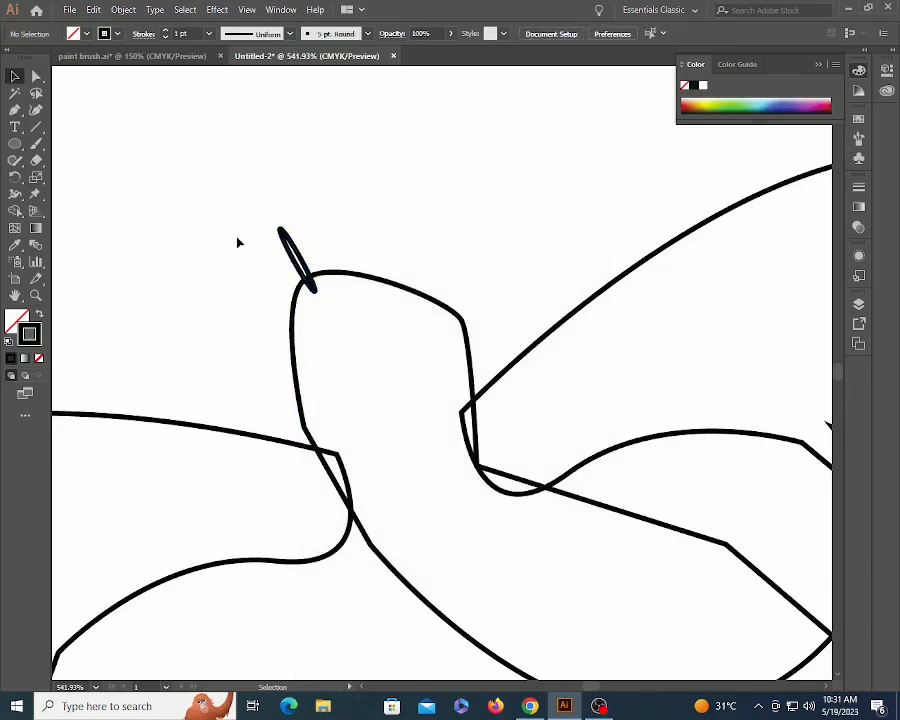
Step: Select all the bird's shapes and fill them with solid black
key("z")
left_click(366, 323, "alt")
left_click(366, 323, "alt")
left_click(366, 323, "alt")
left_click(366, 323, "alt")
key("v")
left_click_drag(714, 385, 470, 520)
left_click(16, 320)
left_click(11, 357)
left_click(382, 314)
Step: Add an anchor point on the tail's upper slanted edge, make it smooth, and move it outward to round the edge
key("z")
left_click(554, 406, "alt")
left_click(554, 406, "alt")
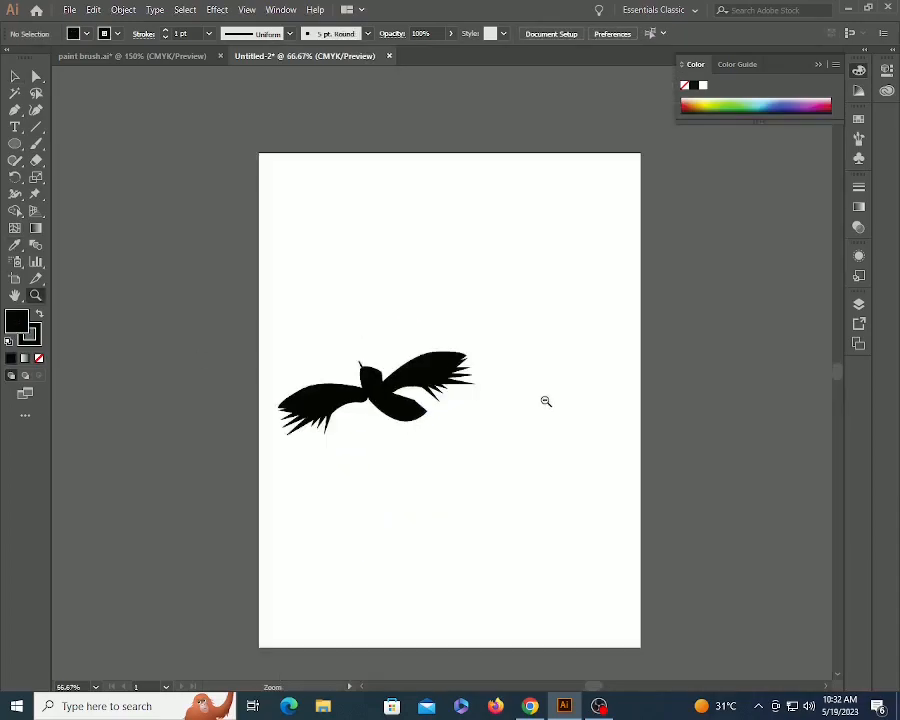
left_click_drag(310, 338, 563, 450)
left_click(412, 474, "ctrl")
left_click_drag(220, 388, 496, 530)
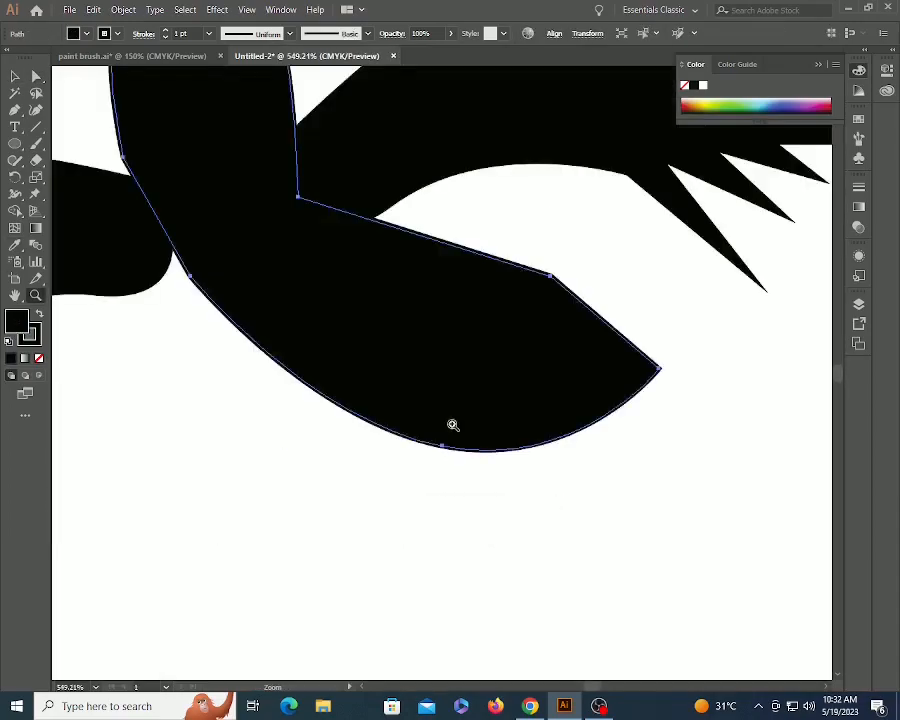
key("a")
key("plus")
left_click(590, 382)
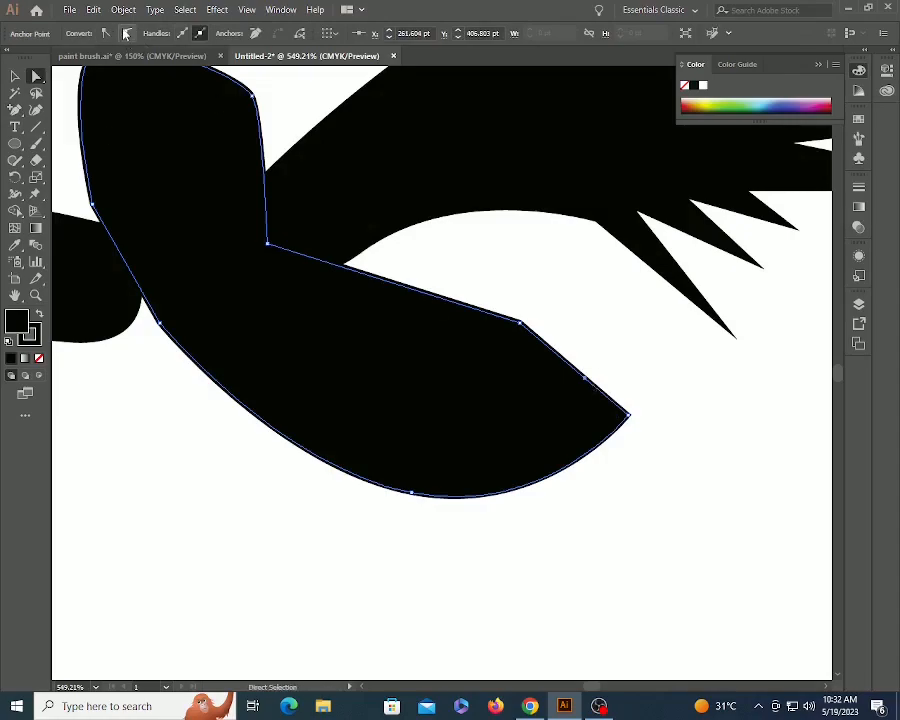
left_click_drag(590, 382, 594, 362)
left_click(643, 517)
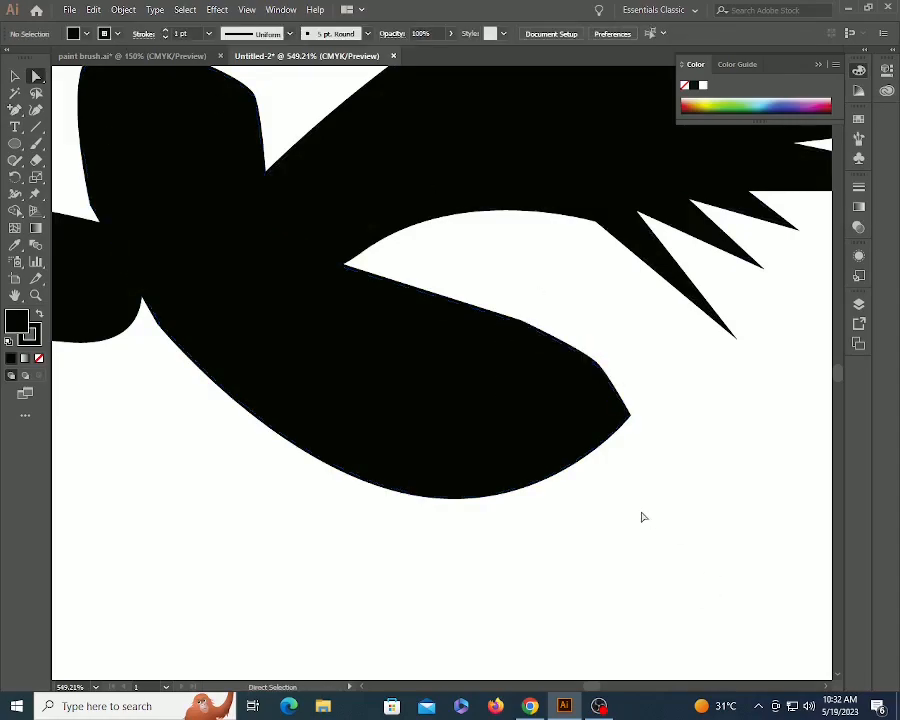
Step: Draw a narrow black ellipse as a feather on the tail's lower edge and slant it
key("l")
left_click_drag(460, 480, 473, 525)
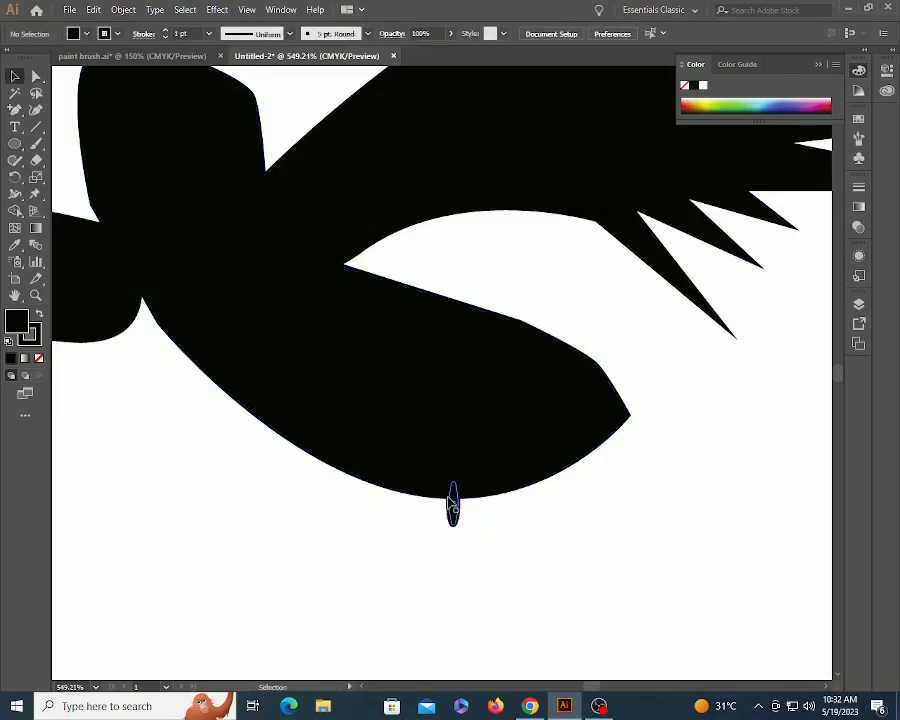
key("v")
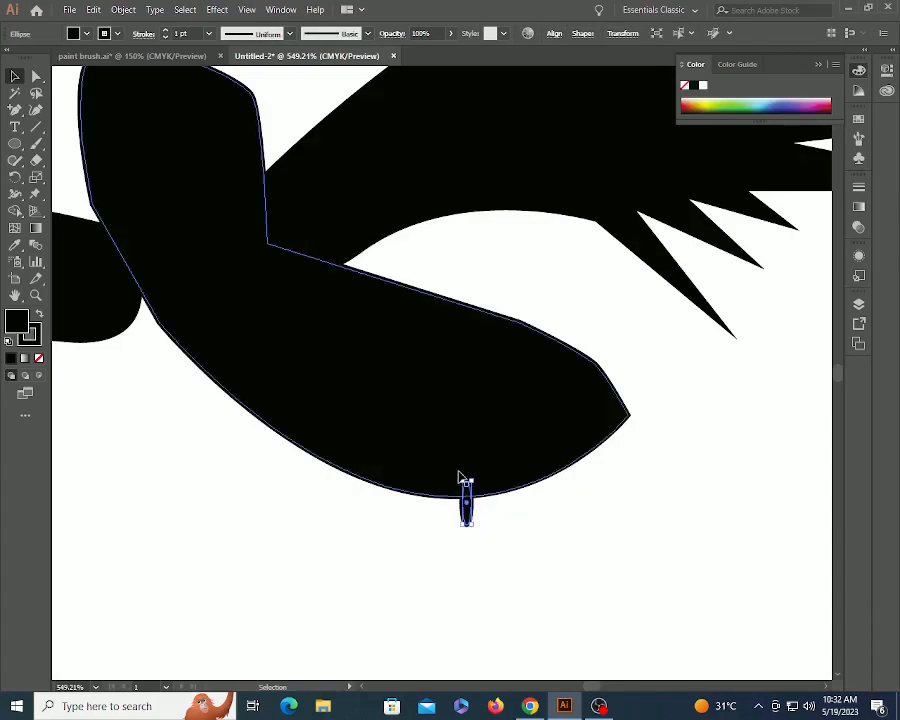
mouse_move(473, 525)
left_mouse_down()
mouse_move(483, 537)
mouse_move(508, 524)
mouse_move(480, 521)
mouse_move(488, 538)
left_mouse_up()
mouse_move(493, 504)
left_mouse_down()
mouse_move(482, 509)
mouse_move(503, 508)
left_mouse_up()
left_click(488, 514)
Step: Repeat the feather copy along the tail's lower edge and shift the last feathers to follow the curve to the tip
key("ctrl+d")
key("ctrl+d")
key("ctrl+d")
key("ctrl+d")
key("ctrl+d")
left_click(613, 514)
left_click_drag(608, 484, 621, 465)
left_click_drag(618, 466, 633, 449)
left_click(652, 456)
Step: Convert the sharp anchor point at the tail's tip to a smooth point
key("z")
left_click(544, 448, "alt")
left_click(518, 398, "alt")
left_click_drag(370, 276, 518, 402)
key("a")
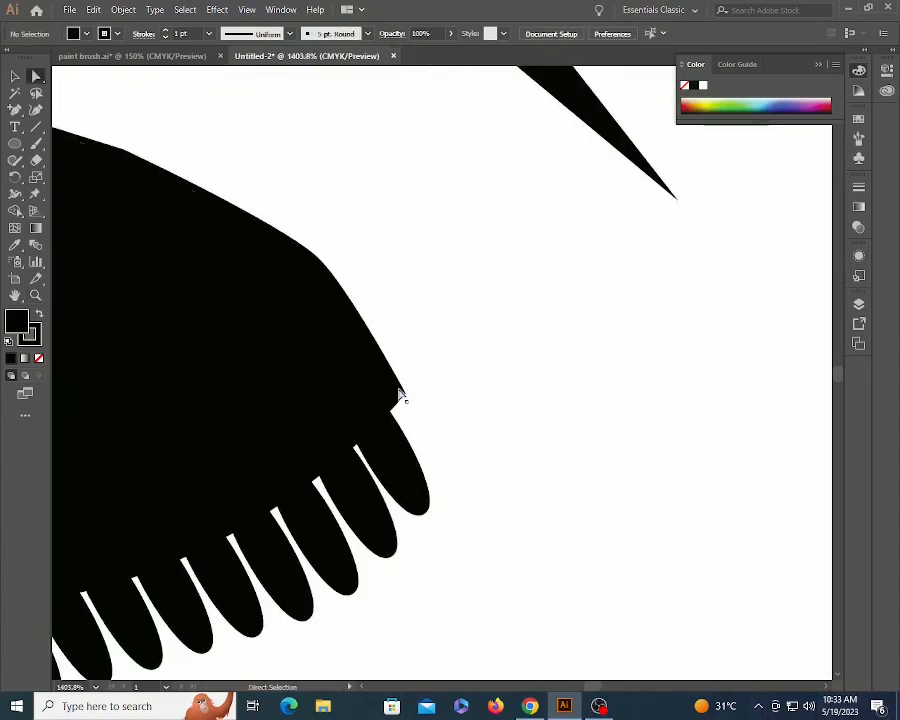
left_click(398, 391)
left_click(127, 33)
left_click(334, 177)
Step: Delete the elliptical beak from the bird's head
key("z")
left_click(368, 426, "alt")
left_click(404, 354, "alt")
scroll(422, 404, "up", 2)
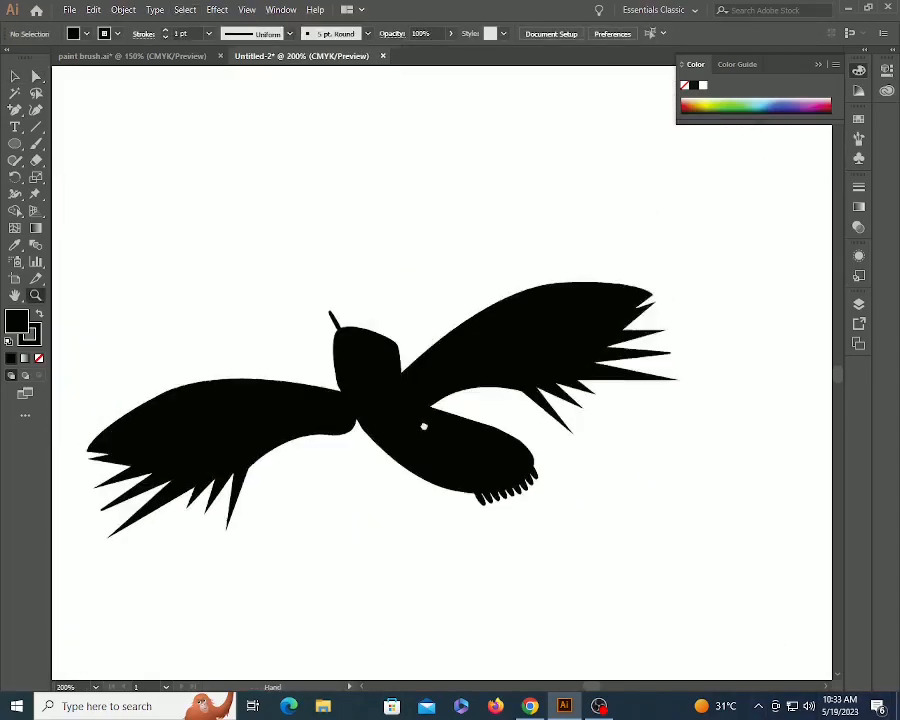
left_click_drag(286, 280, 430, 431)
key("v")
left_click(400, 330)
left_click(358, 240)
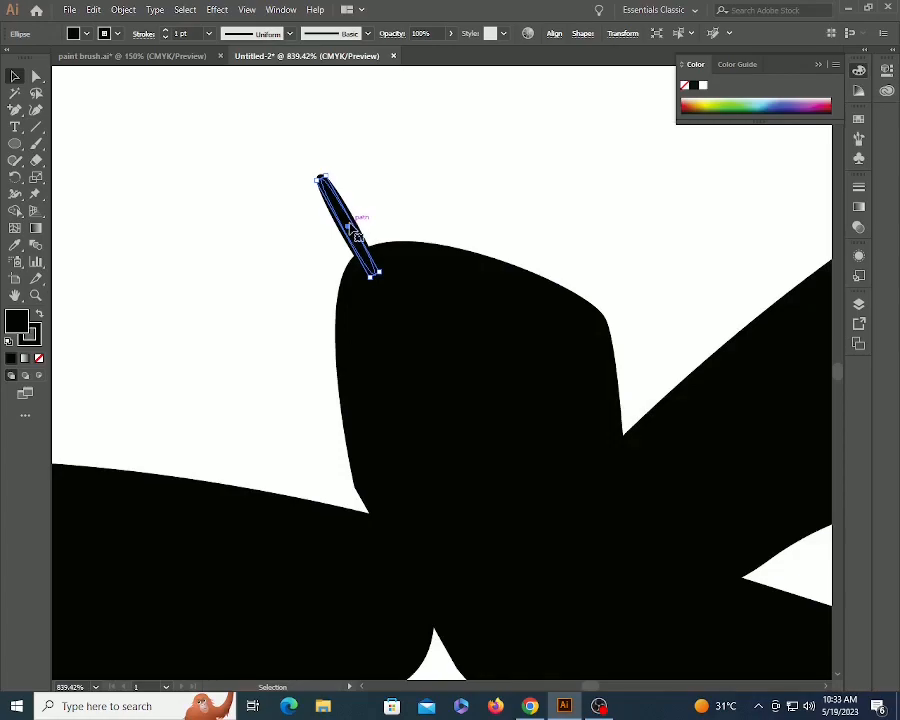
key("Delete")
key("l")
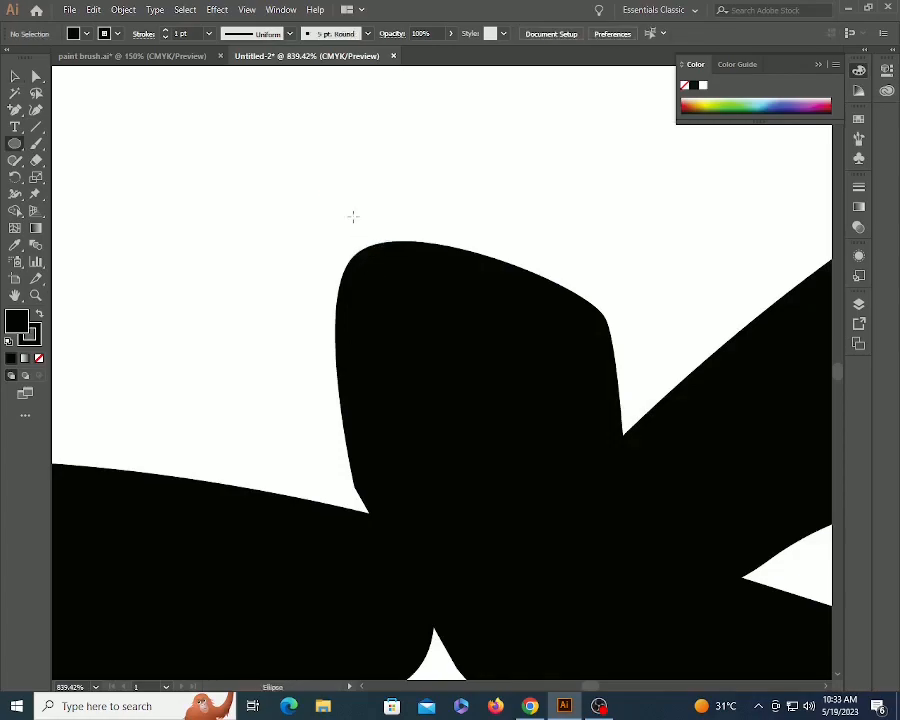
Step: Draw a thin pointed triangular beak at the head's upper-left corner with the Pen tool
key("p")
left_click(321, 206)
left_click(368, 258)
left_click(381, 252)
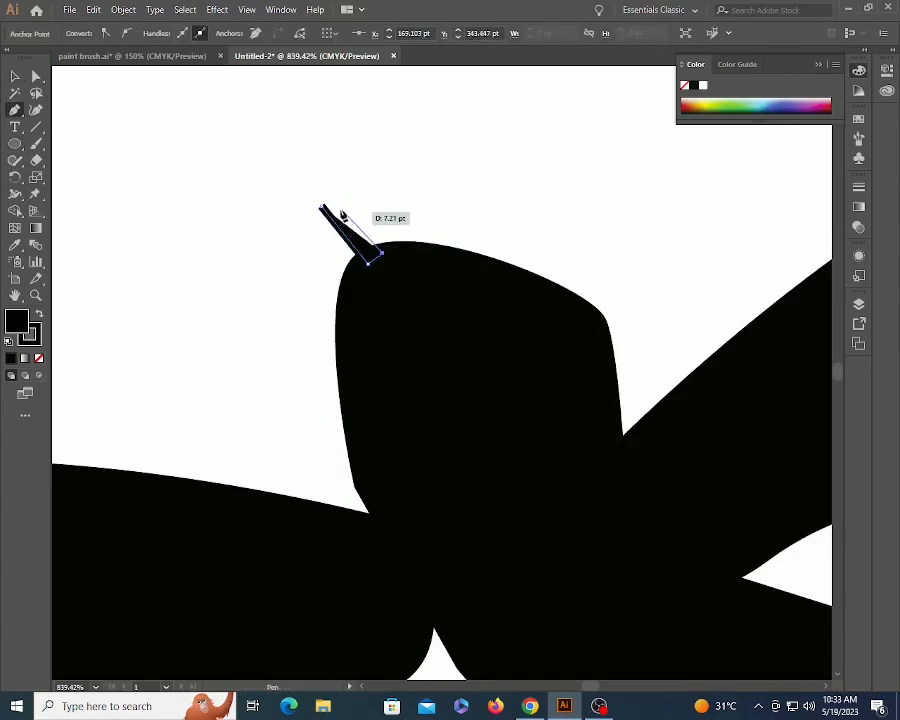
left_click(322, 208)
key("v")
left_click(291, 249)
Step: Select all the bird's shapes and group them
scroll(467, 390, "down", 8)
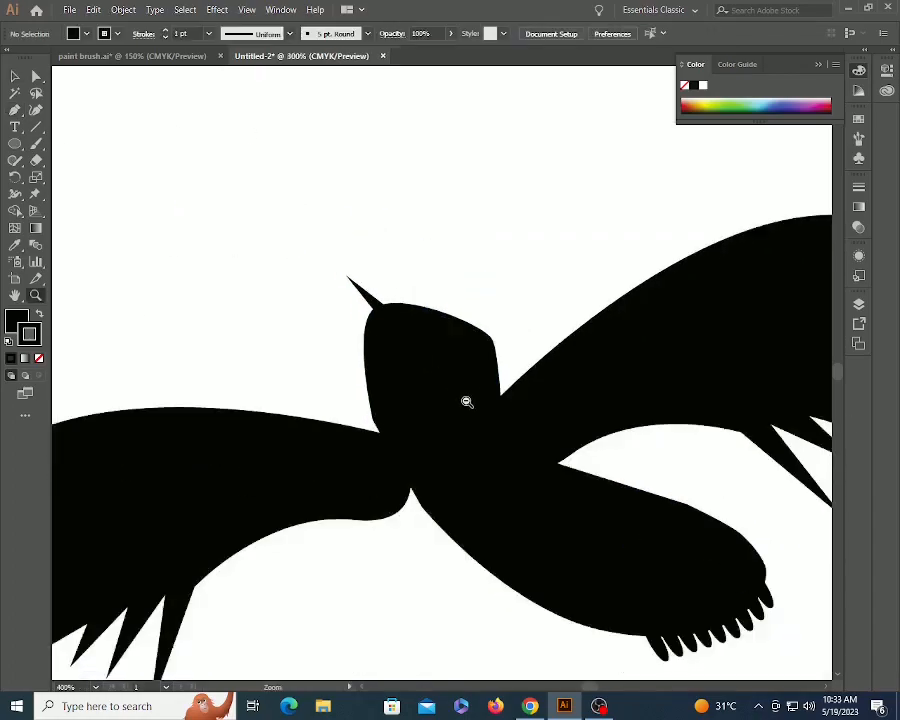
key("ctrl+a")
left_click(446, 398)
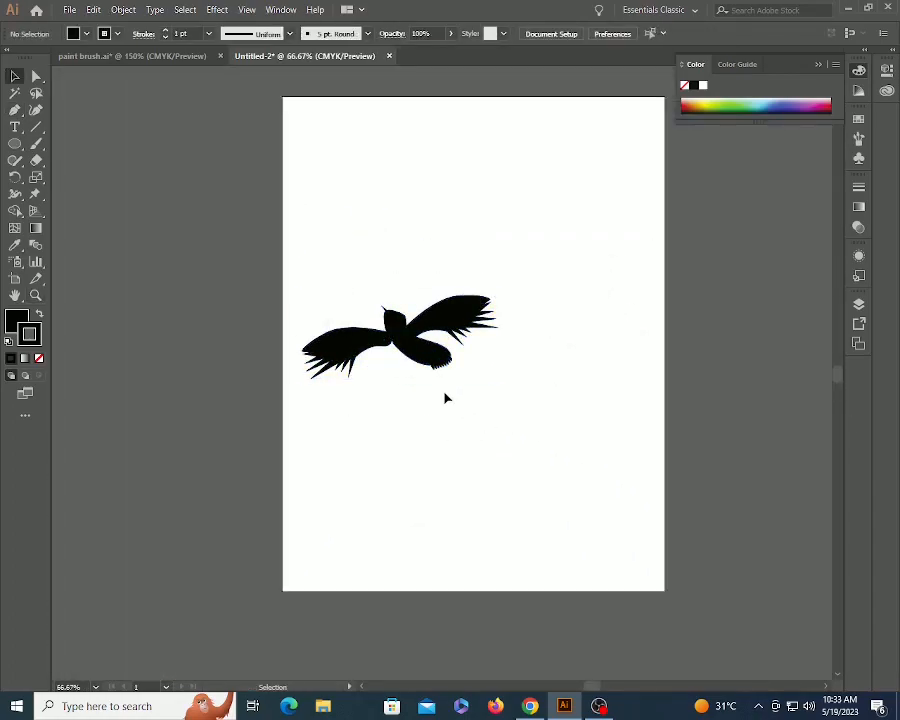
key("ctrl+a")
left_click(530, 386)
Step: Change the artboard to landscape orientation
left_click(530, 386, "ctrl+alt")
key("shift+o")
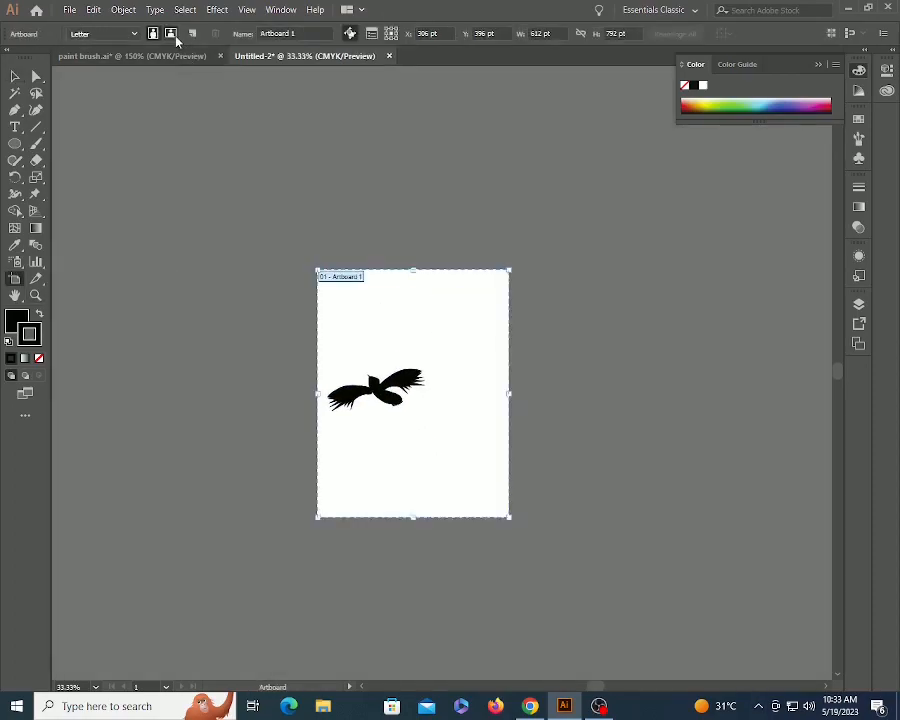
left_click(170, 33)
Step: Draw a rectangle covering the artboard and fill it with a linear blue-to-transparent gradient
left_click(858, 206)
left_click(710, 208)
left_click(602, 170)
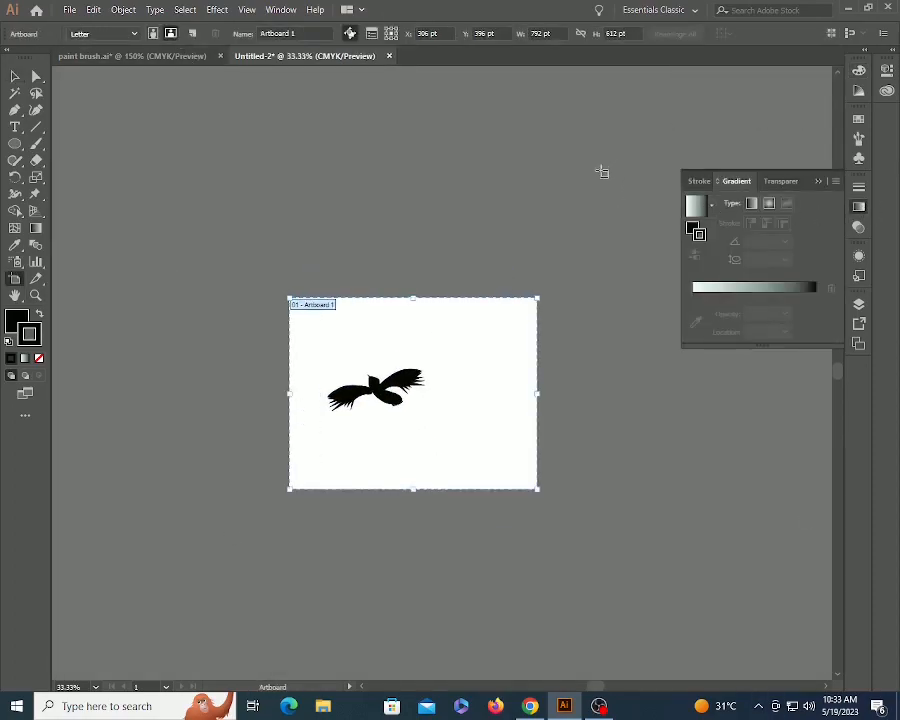
key("m")
left_click_drag(286, 297, 538, 485)
left_click(713, 208)
left_click(620, 274)
left_click(691, 228)
left_click(697, 207)
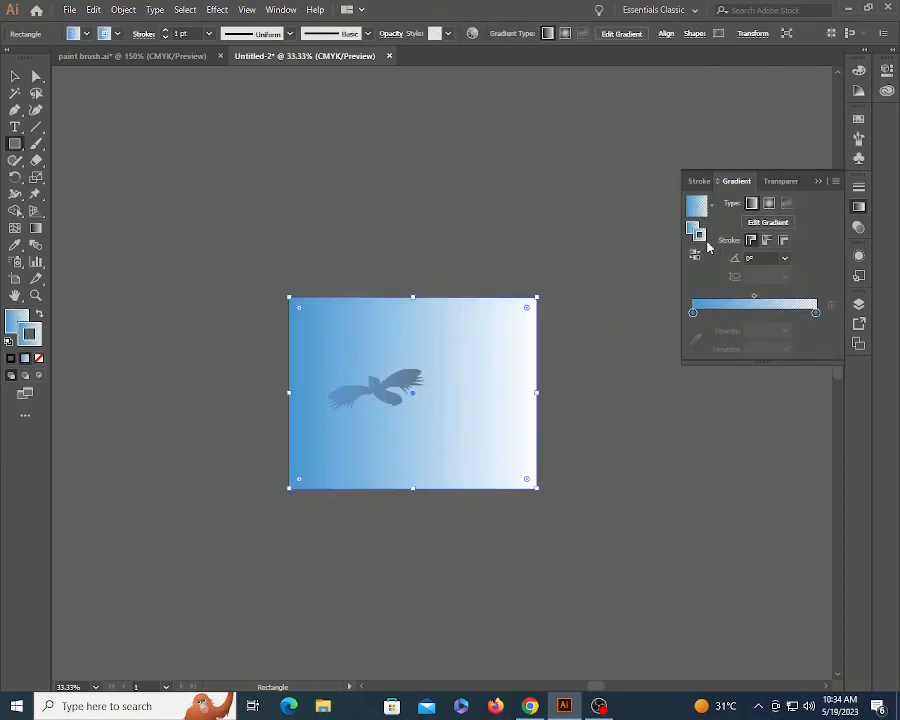
Step: Remove the rectangle's stroke and send it behind the bird
left_click(38, 359)
key("v")
left_click(400, 215)
left_click(508, 371)
key("ctrl+[")
left_click(597, 410)
Step: Set the background rectangle's gradient angle to -90°
left_click(489, 378)
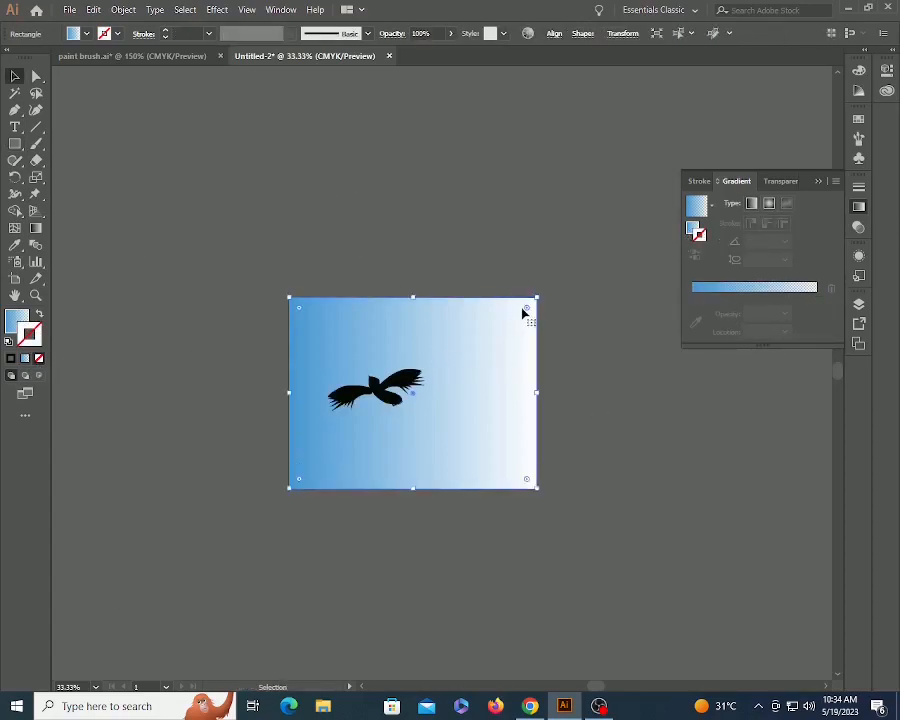
left_click(743, 286)
left_click(760, 260)
type("-90")
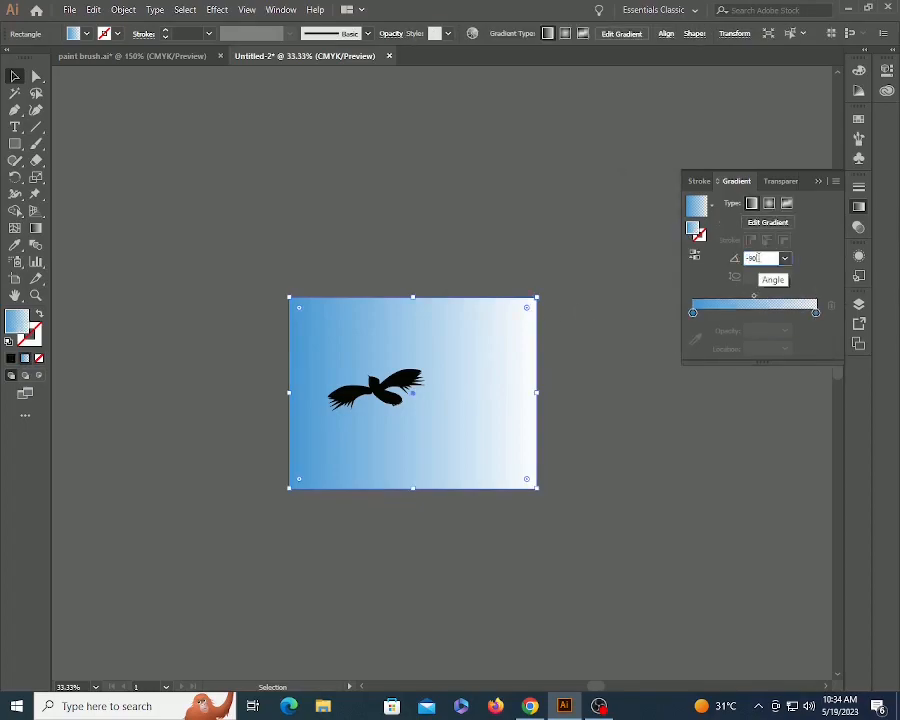
key("Return")
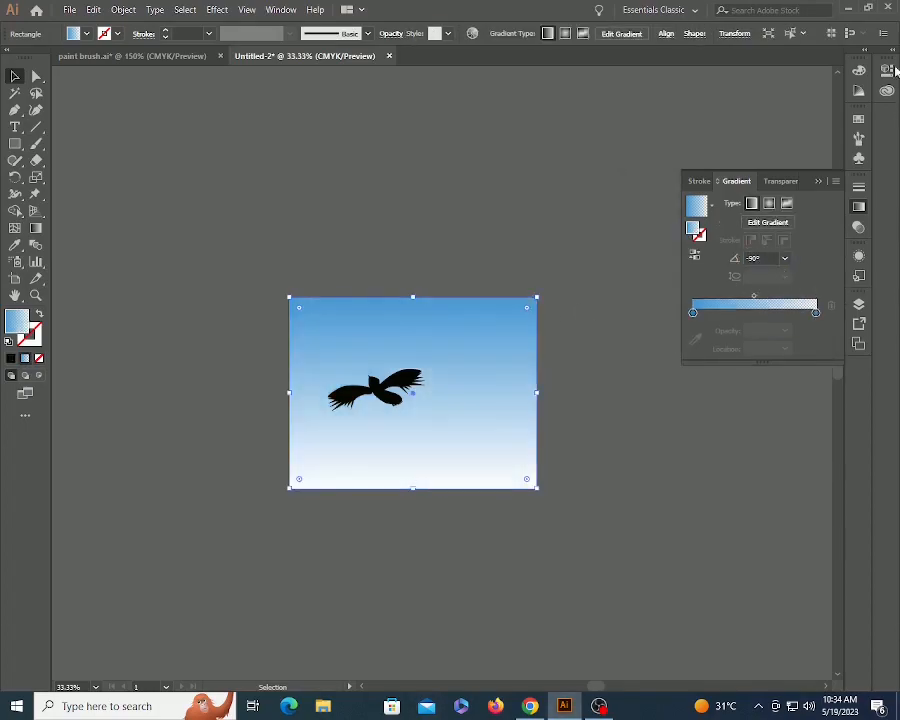
Step: Move the bird group off the artboard to the empty area on its left
left_click(616, 361)
mouse_move(392, 391)
left_mouse_down()
mouse_move(400, 394)
mouse_move(122, 340)
left_mouse_up()
key("Tab")
key("Tab")
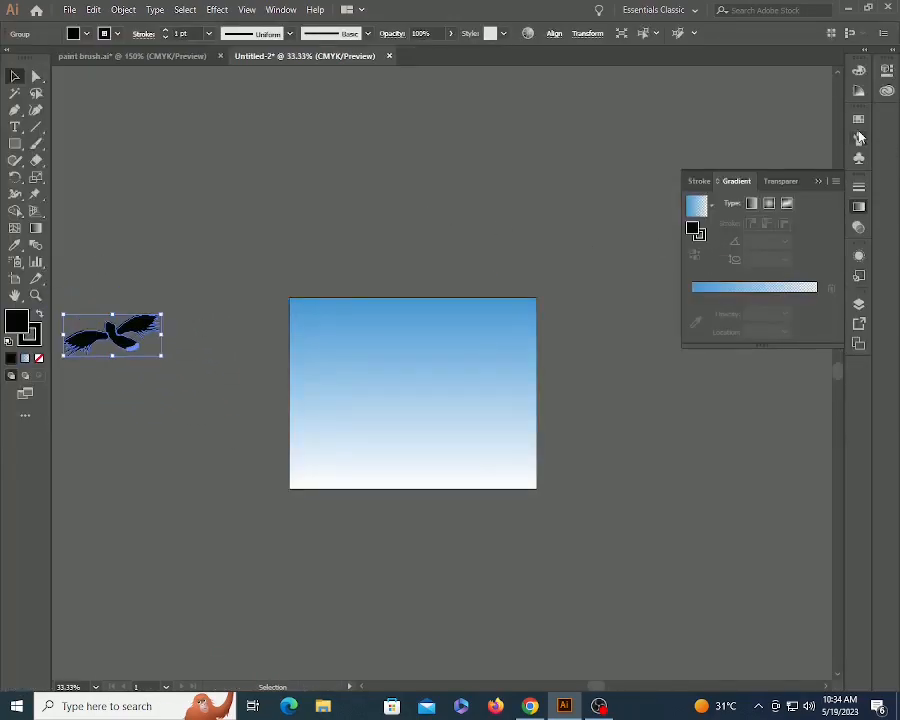
Step: Scale the bird down and add it to the brushes as a new Scatter Brush with its default options
left_click(858, 138)
mouse_move(162, 354)
left_mouse_down()
mouse_move(147, 328)
mouse_move(645, 256)
mouse_move(700, 258)
left_mouse_up()
left_click(145, 331)
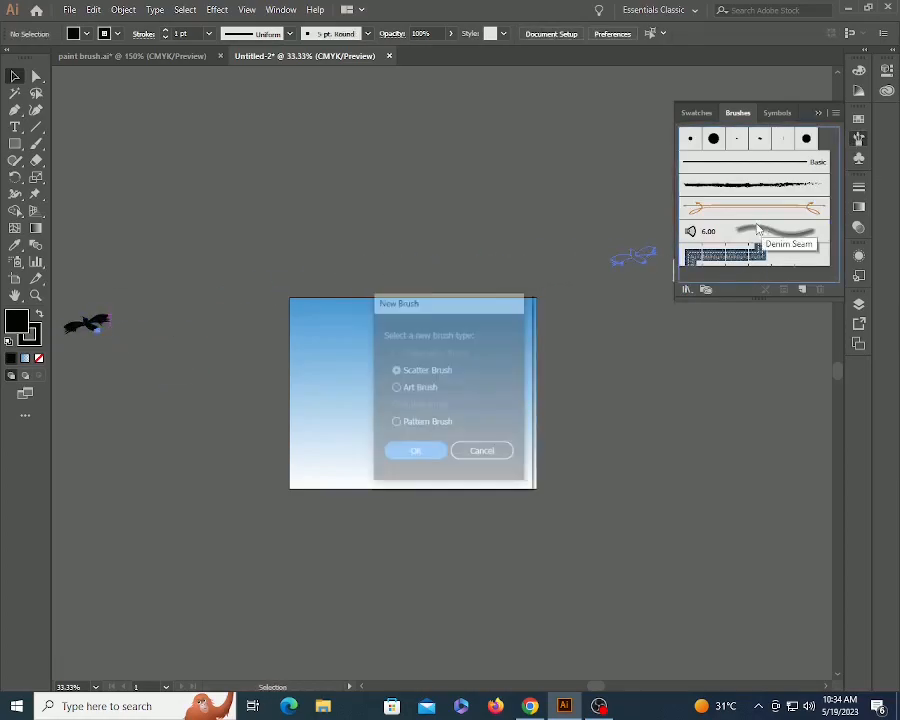
left_click(417, 454)
key("Return")
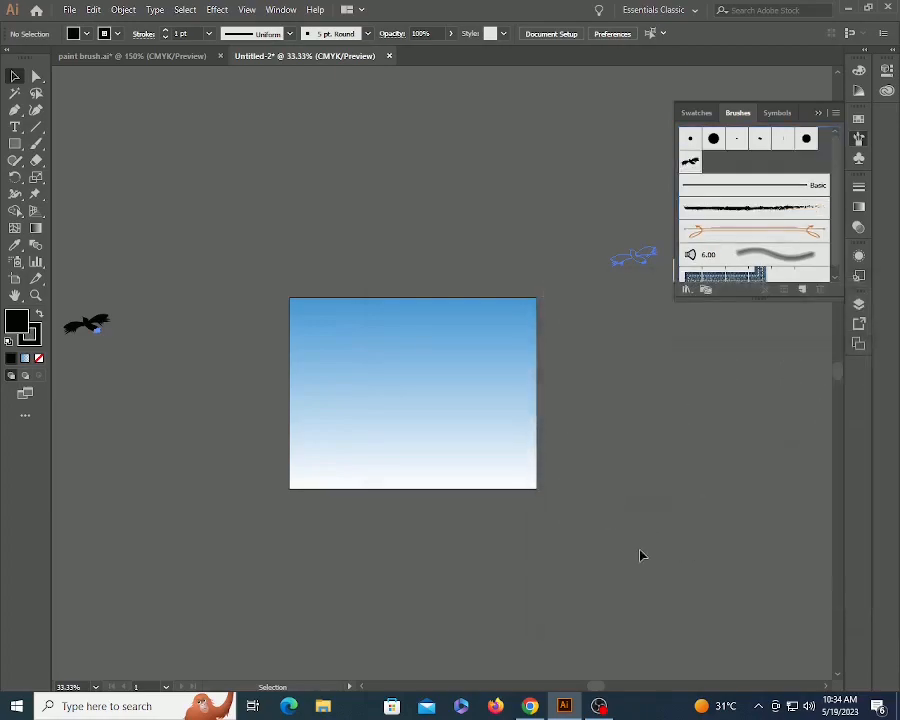
Step: Paint a wavy stroke across the sky rectangle with the bird scatter brush
key("b")
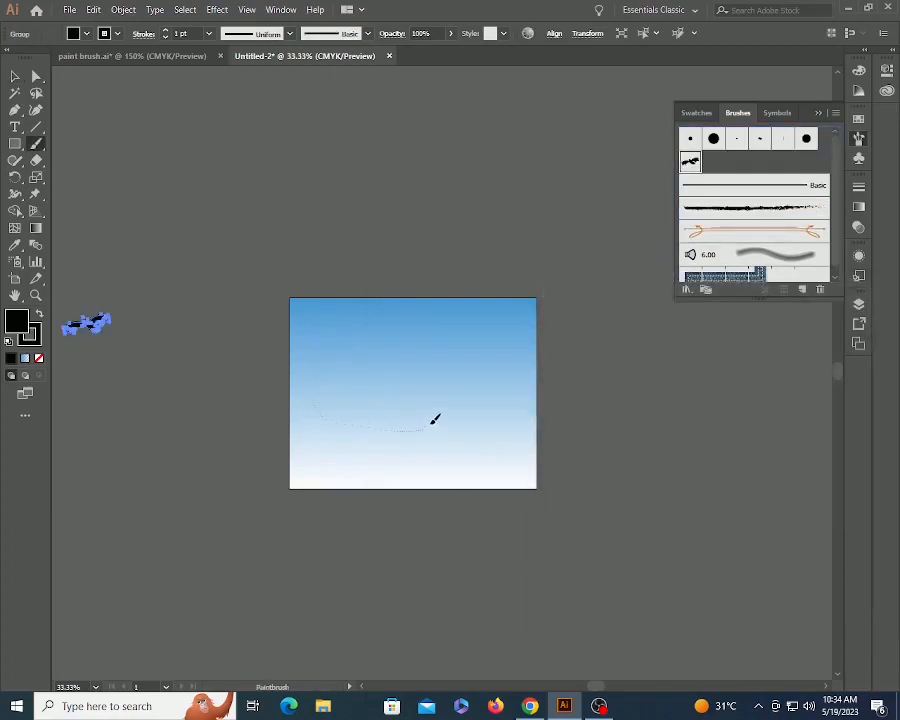
left_click_drag(486, 363, 533, 383)
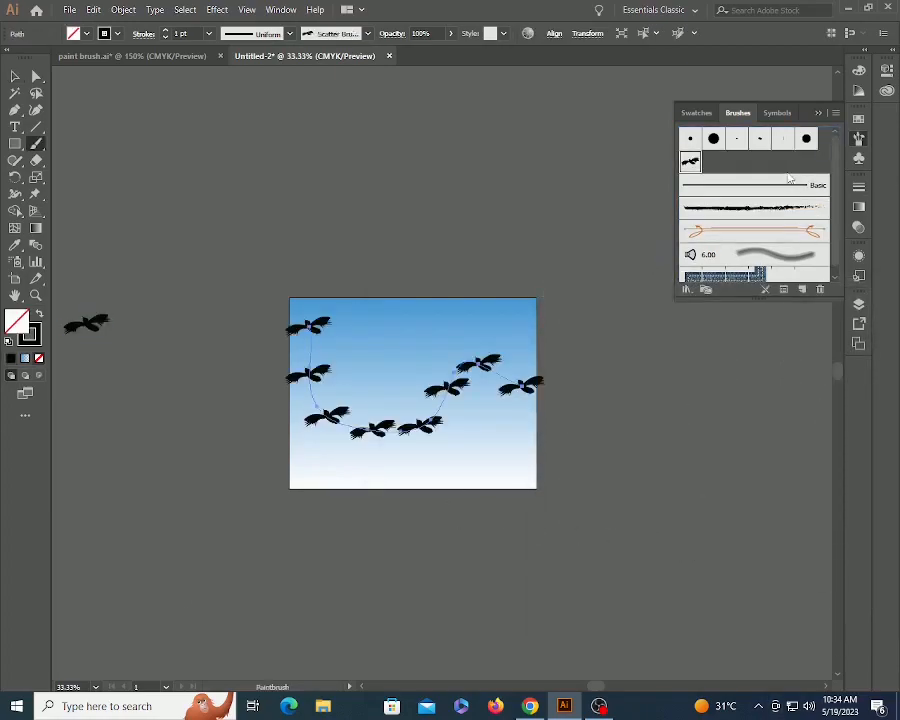
Step: Set the bird scatter brush's fixed size to 55%, spacing to 65% and scatter to -167%
double_click(690, 163)
left_click_drag(727, 360, 712, 363)
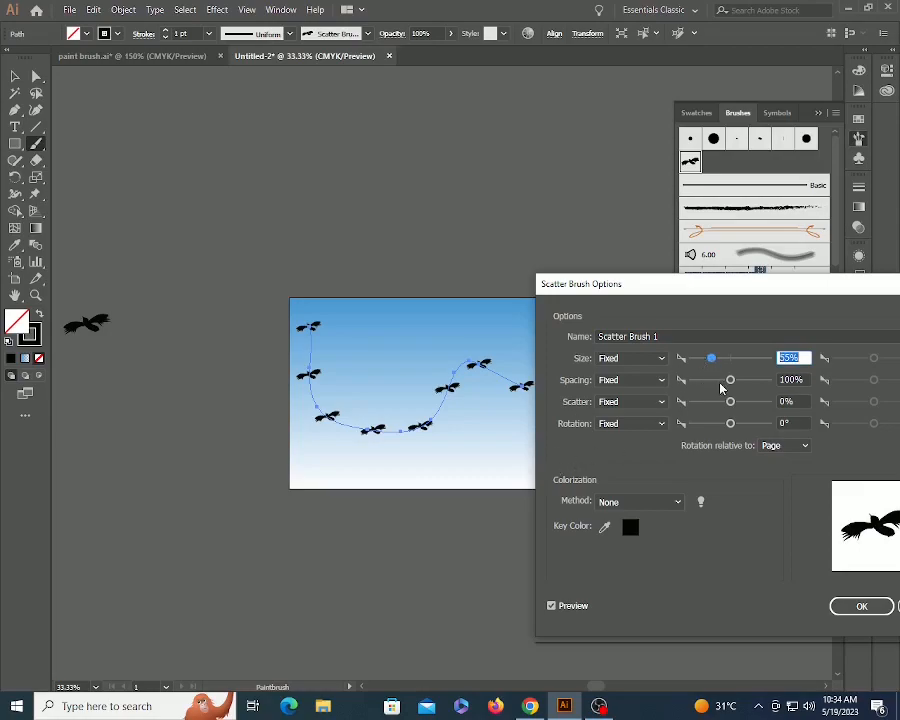
left_click_drag(727, 383, 717, 385)
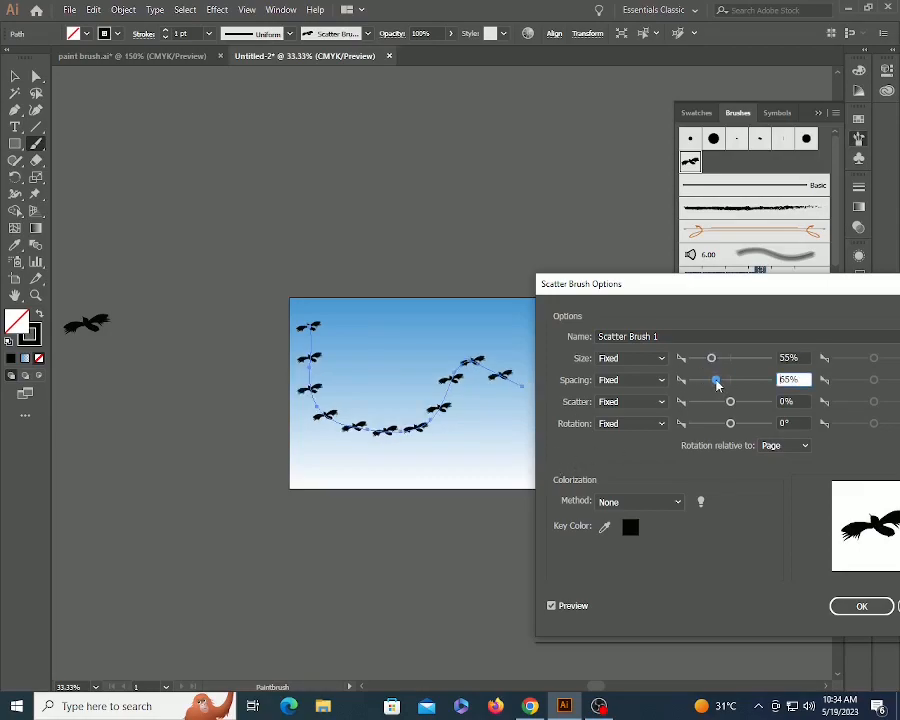
left_click(662, 402)
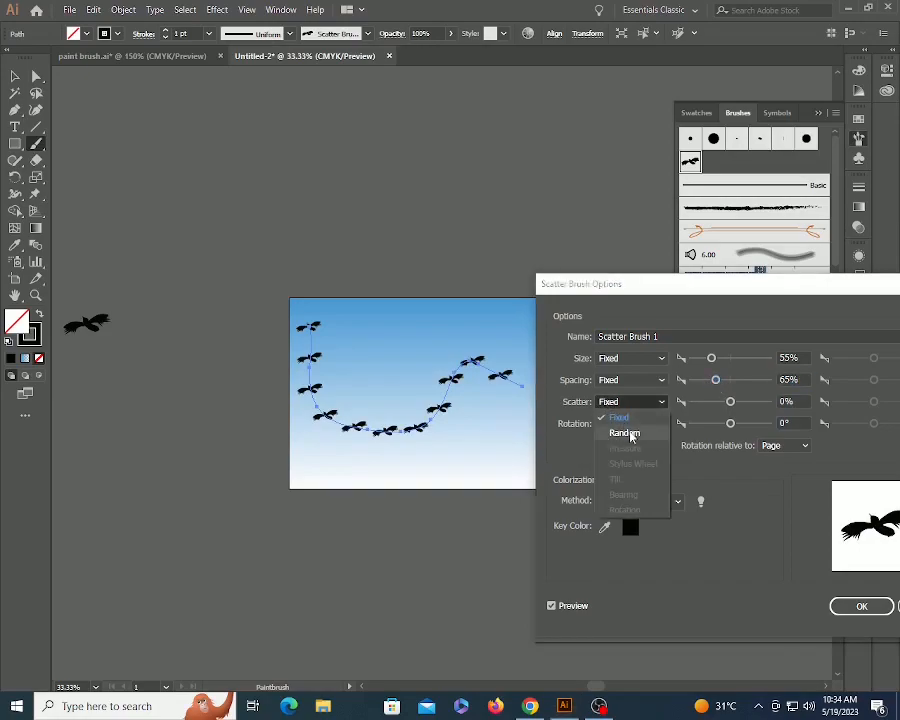
left_click(720, 406)
left_click_drag(727, 406, 726, 407)
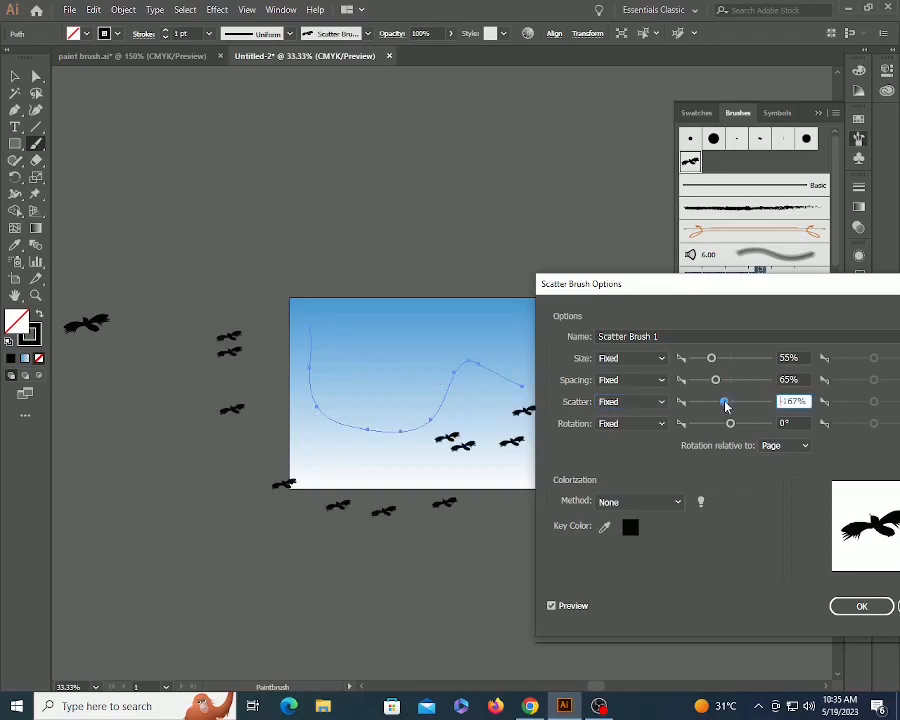
Step: Make the brush's rotation relative to the path and random from -100° to 33°, applying the changes to the existing stroke
left_click(644, 425)
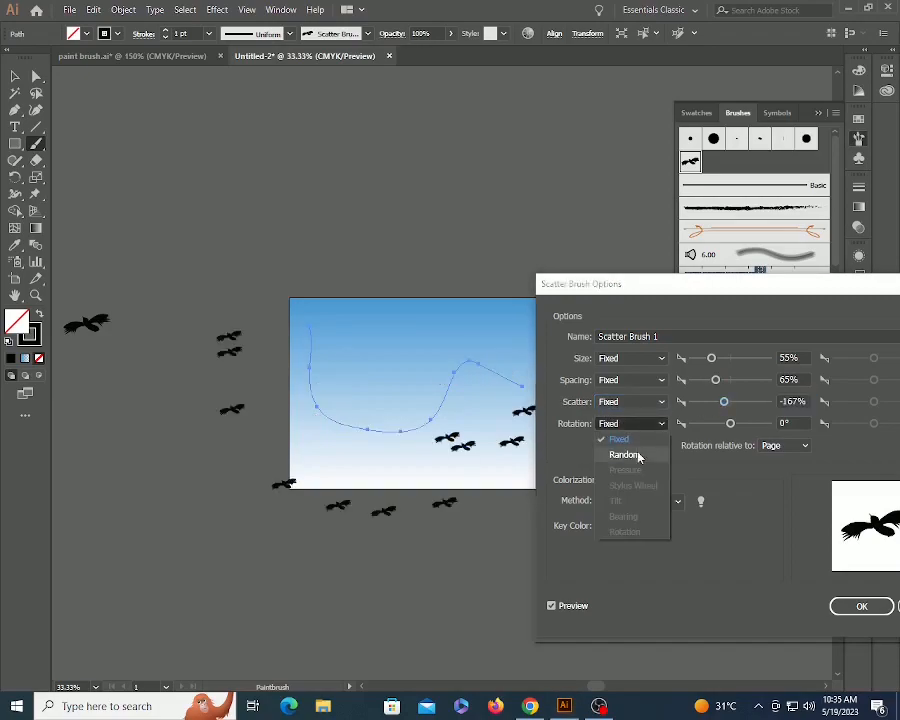
left_click(774, 450)
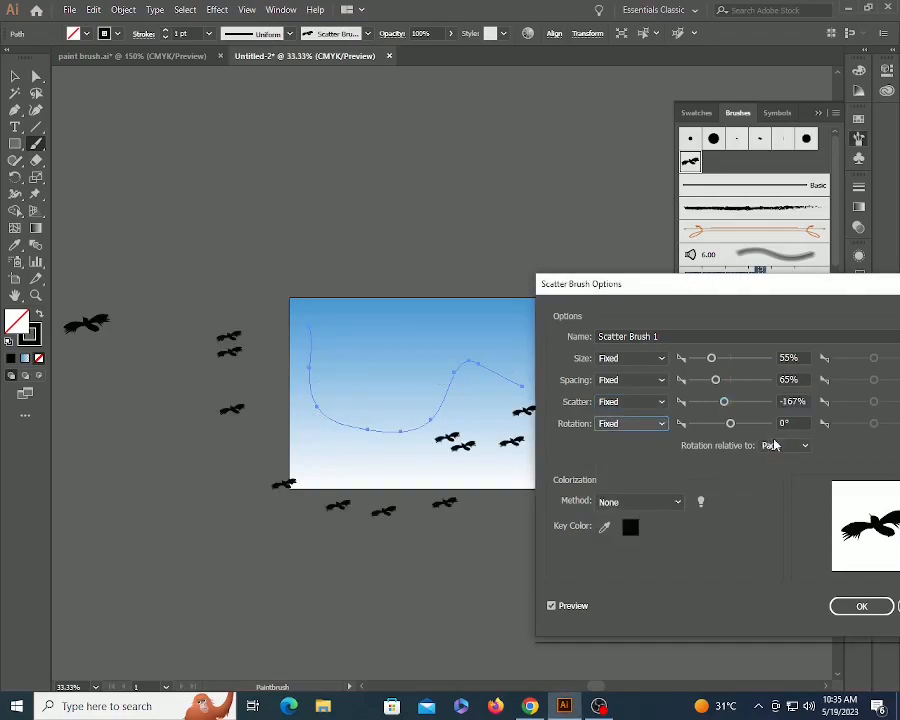
left_click(775, 445)
left_click(775, 473)
left_click(636, 426)
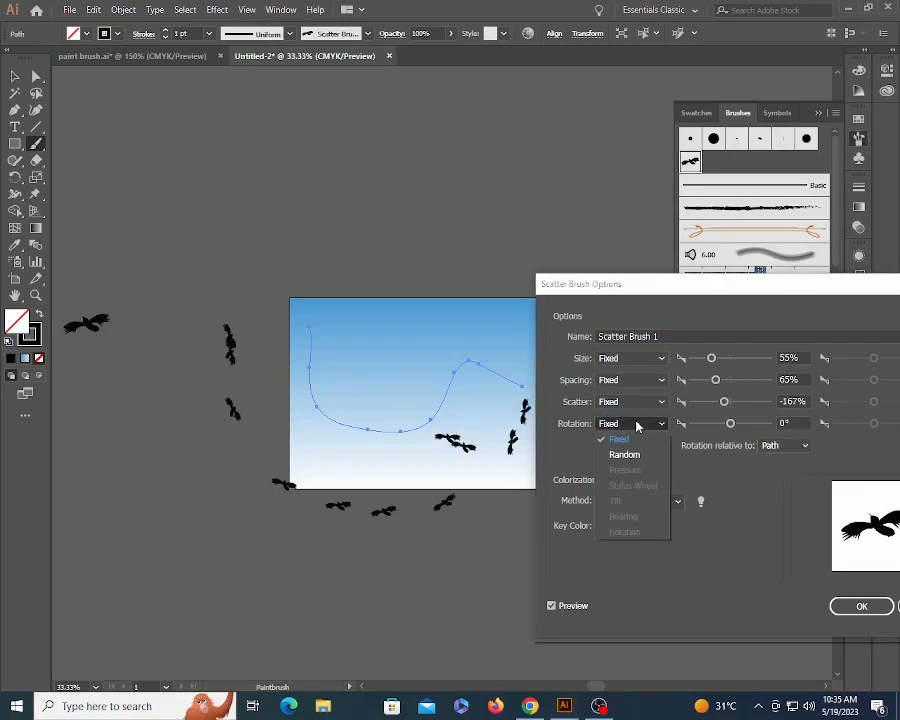
left_click(630, 458)
left_click(724, 424)
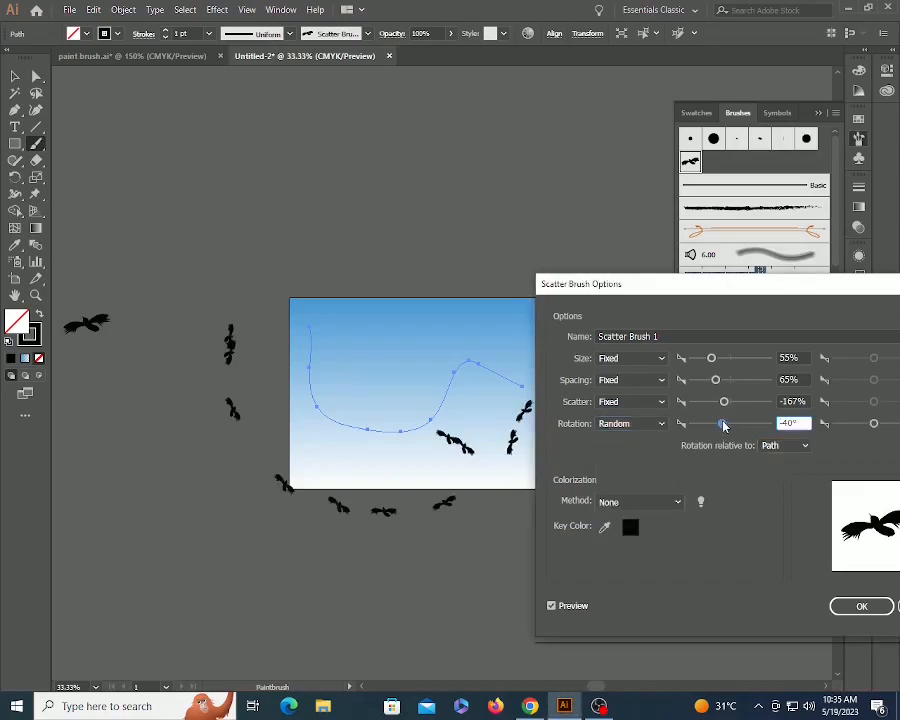
left_click_drag(719, 428, 715, 428)
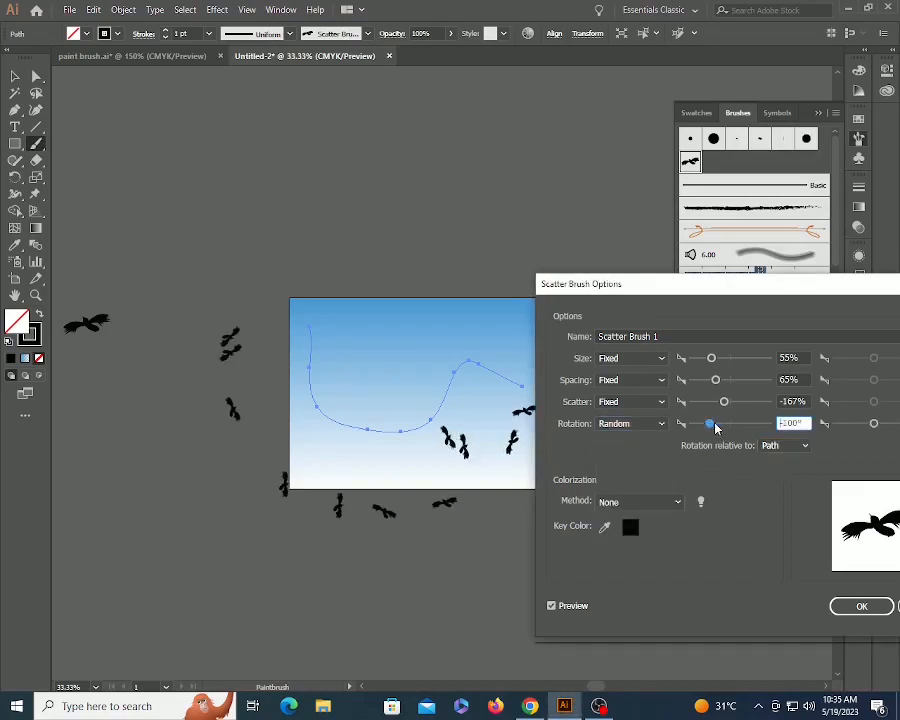
left_click(883, 427)
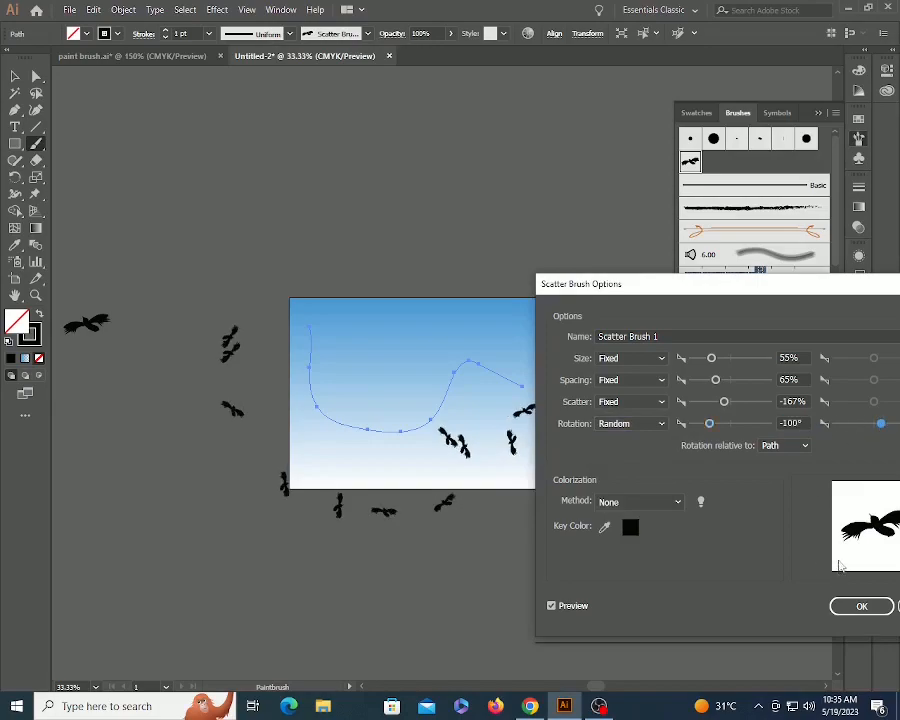
left_click(860, 607)
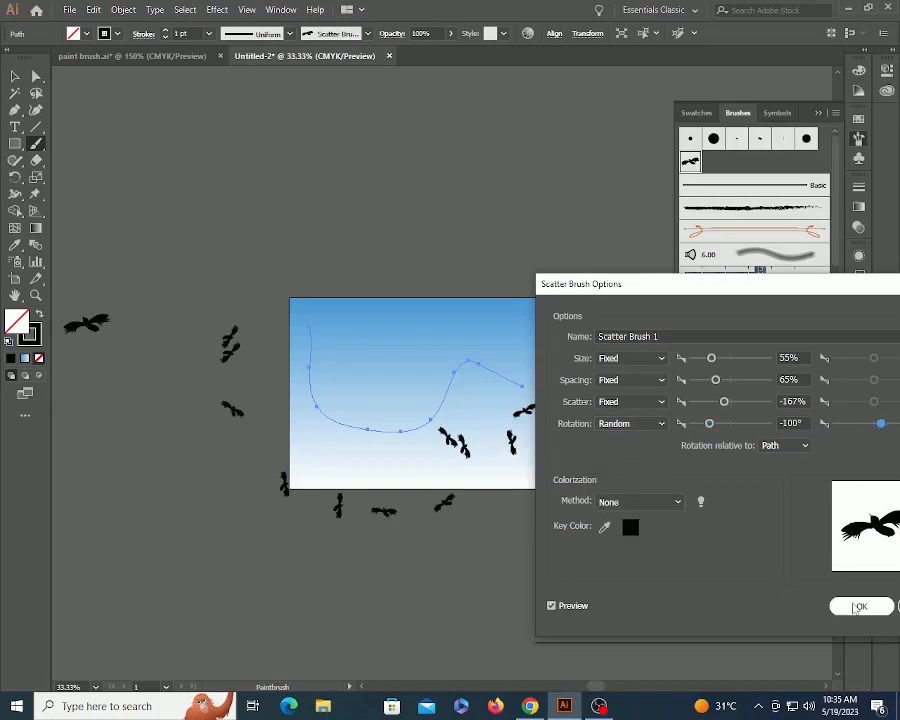
left_click(417, 369)
Step: Move the bird stroke up so that most of its birds lie over the sky rectangle
key("v")
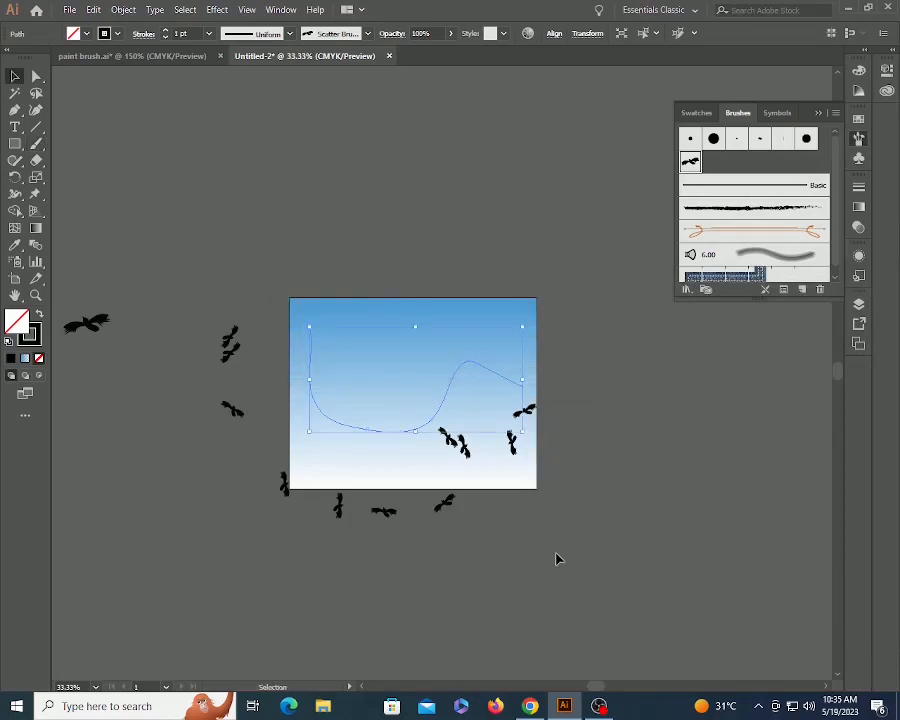
left_click(556, 556)
mouse_move(443, 510)
left_mouse_down()
mouse_move(442, 432)
mouse_move(422, 394)
left_mouse_up()
key("ctrl+z")
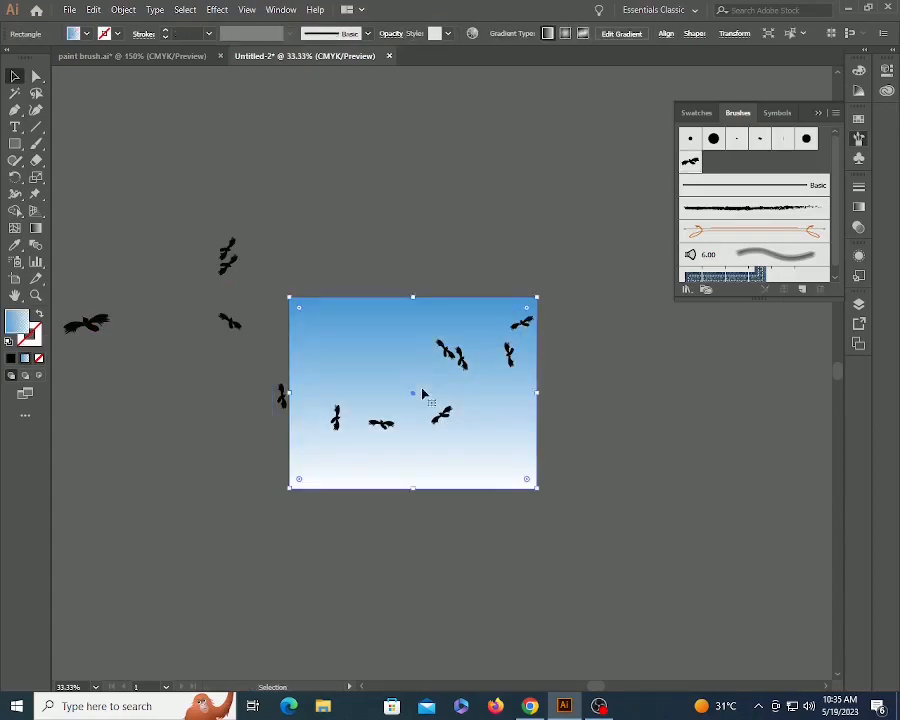
left_click(622, 416)
Step: Reopen the bird brush's options and set its size to Random from 28% to 55%
key("z")
left_click_drag(271, 261, 701, 499)
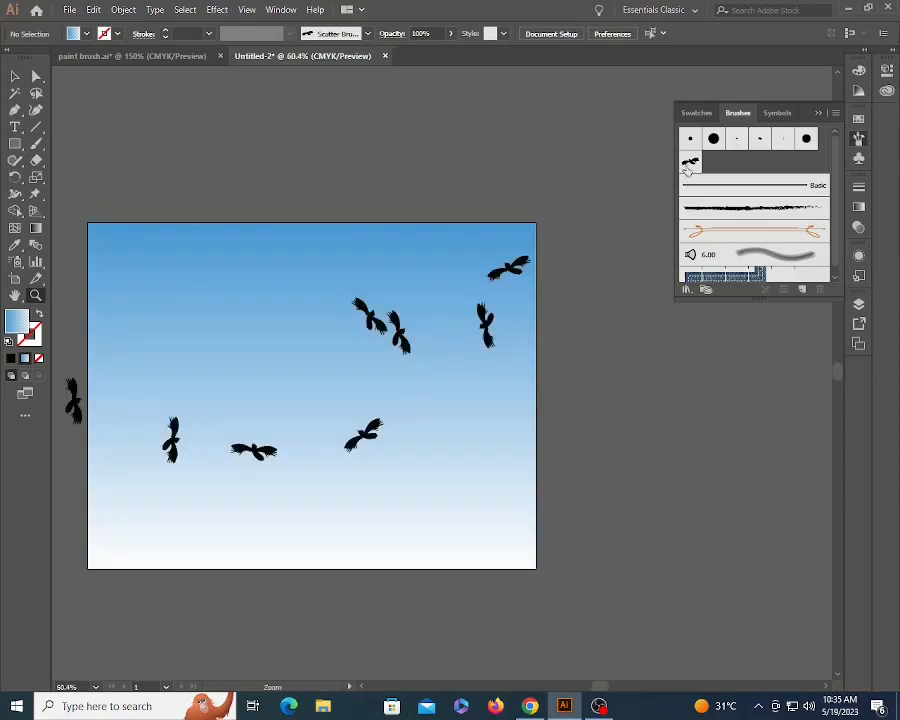
double_click(690, 163)
left_click(636, 358)
left_click(642, 389)
left_click_drag(707, 363, 703, 362)
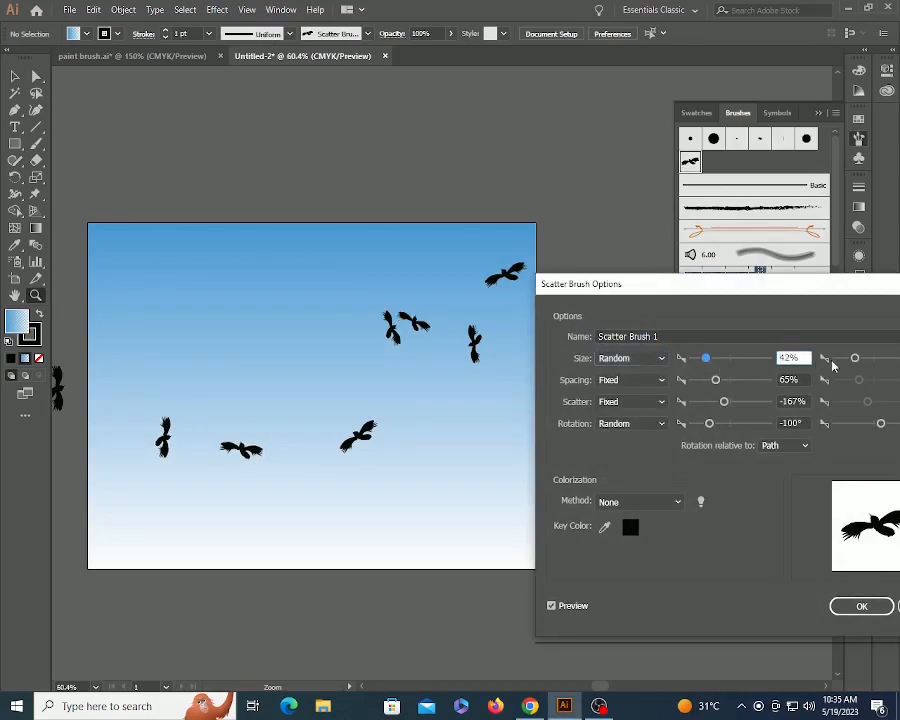
mouse_move(802, 295)
left_mouse_down()
mouse_move(632, 426)
mouse_move(734, 437)
left_mouse_up()
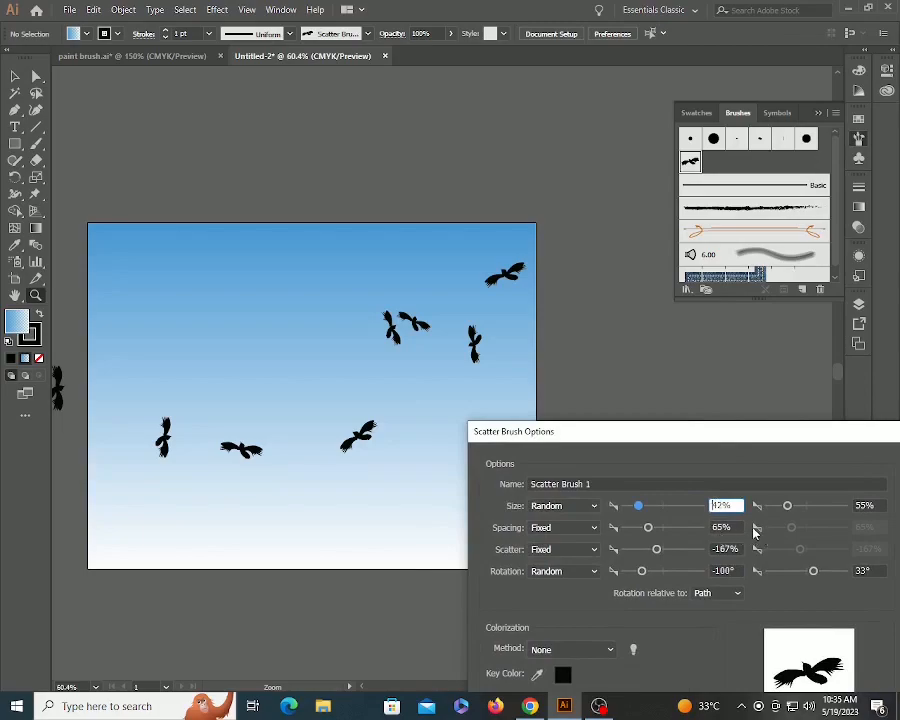
Step: Set the bird brush's spacing to Random from 50% to 78%
left_click(578, 533)
left_click(573, 560)
left_click(643, 529)
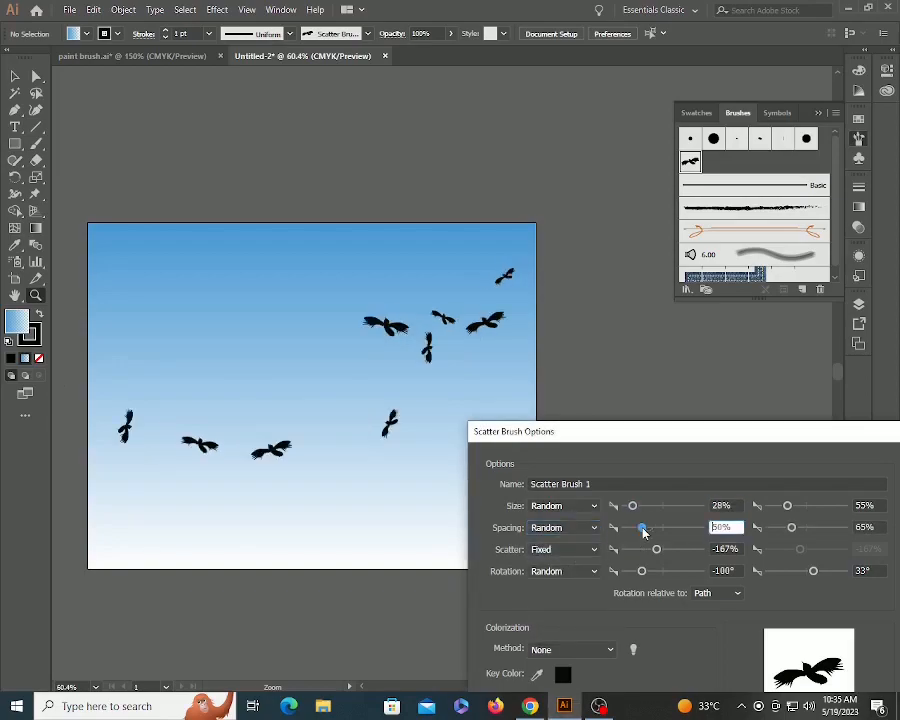
left_click(798, 535)
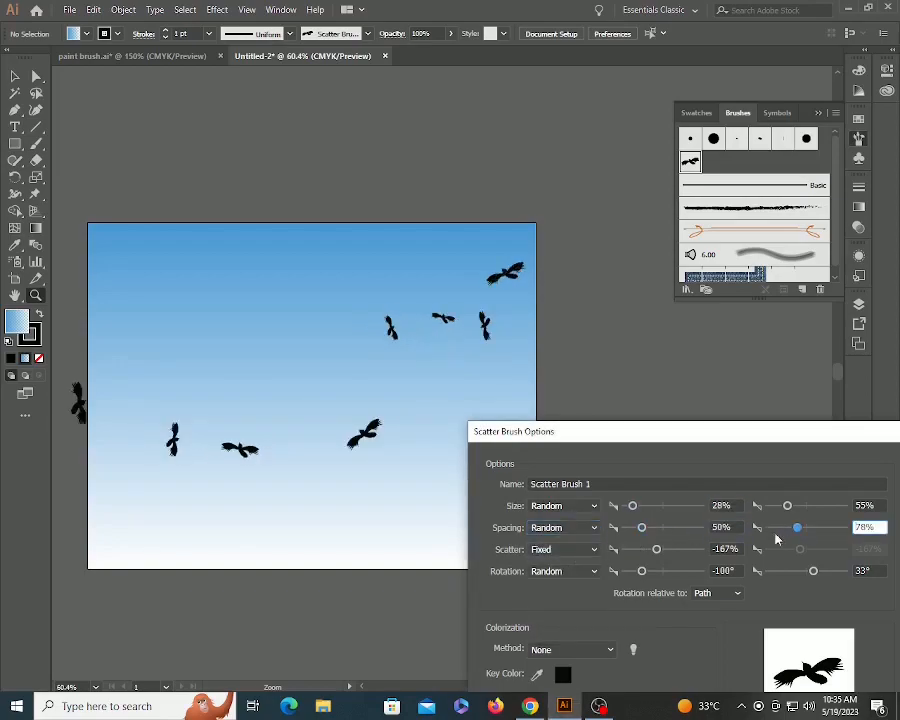
Step: Set the bird brush's scatter to Random from -352% to 315%
left_click(579, 550)
left_click(576, 579)
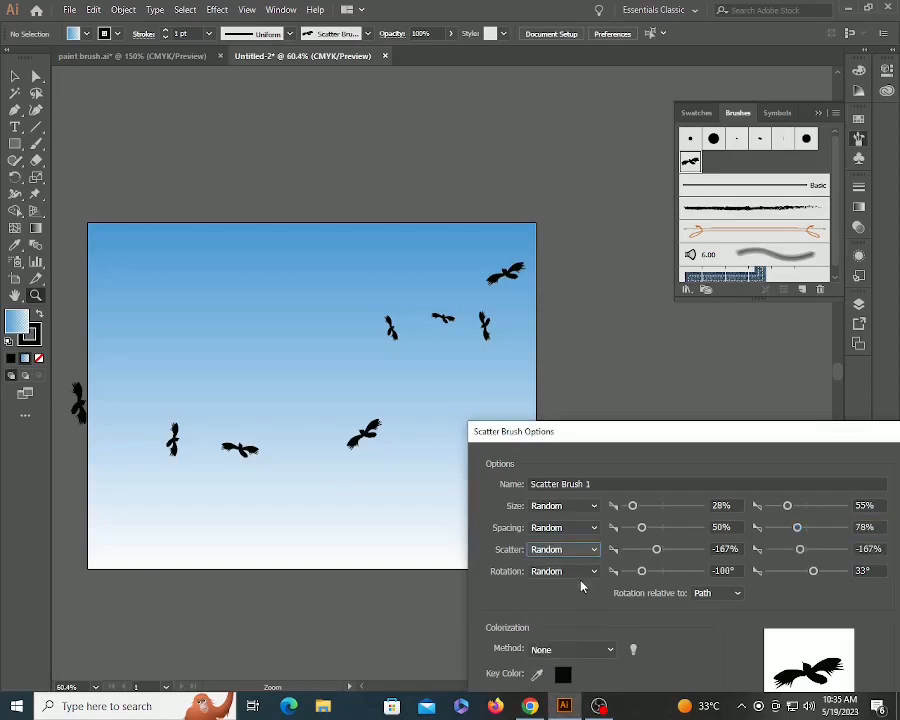
left_click_drag(655, 550, 651, 552)
left_click_drag(806, 549, 819, 552)
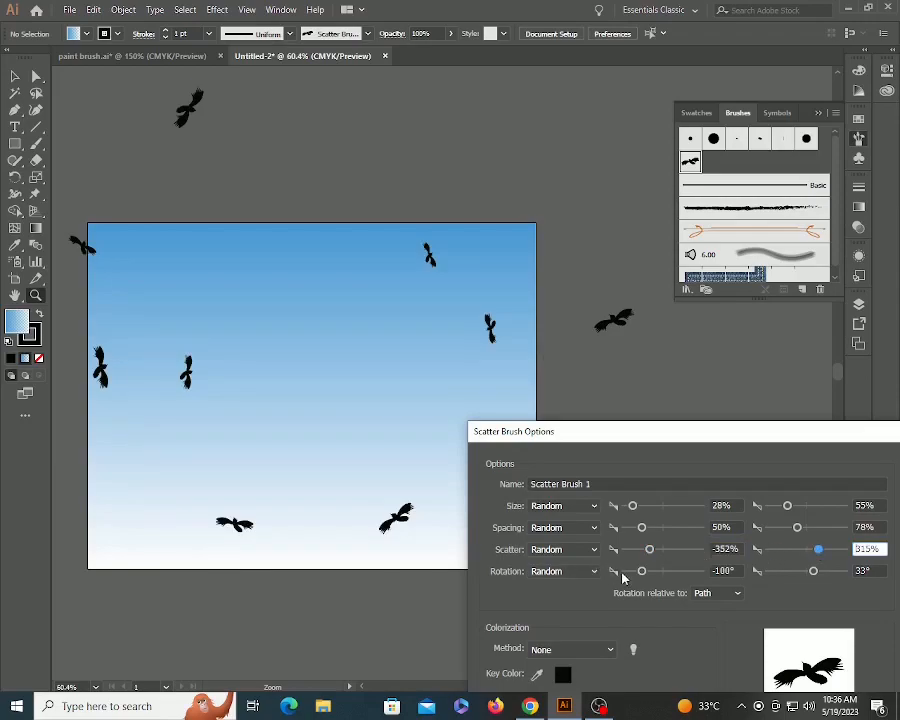
Step: Set the bird brush's random rotation range to -150° to 86° and apply the changes to the existing strokes
left_click_drag(637, 575, 633, 574)
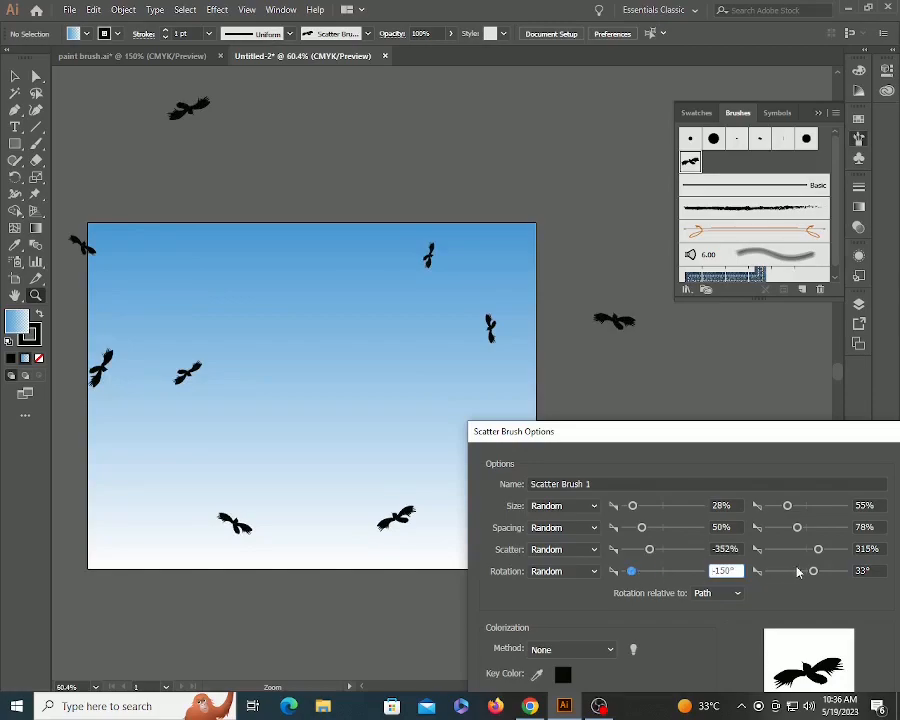
left_click_drag(820, 575, 826, 575)
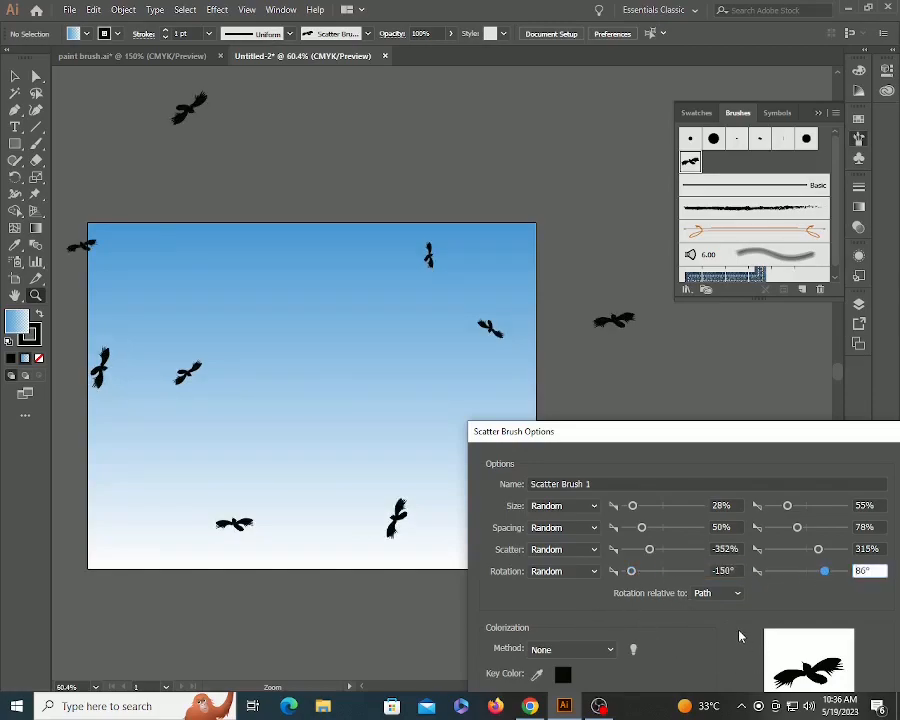
key("Return")
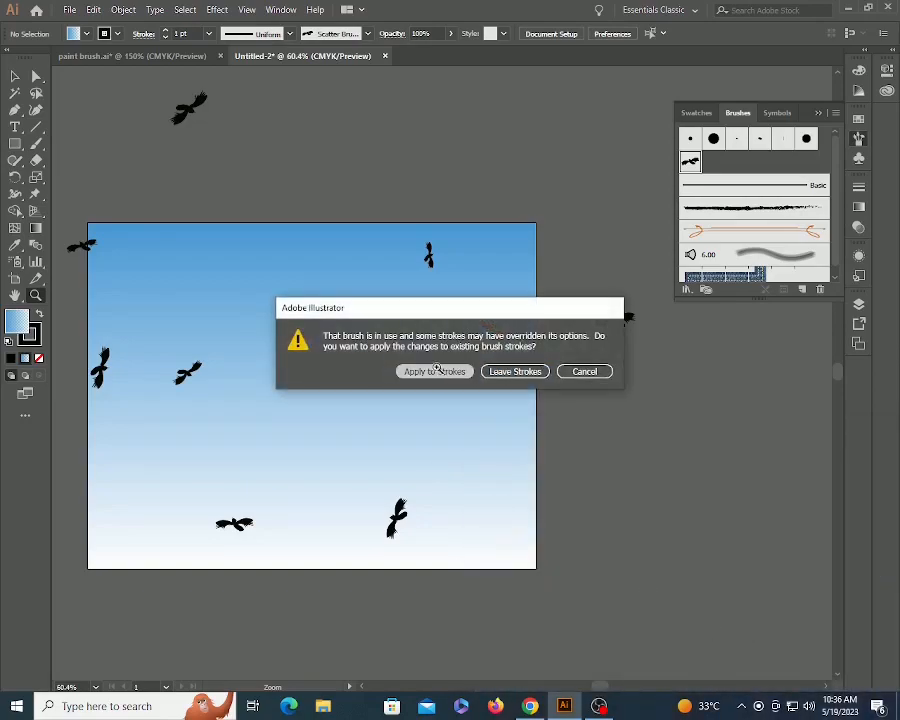
left_click(422, 368)
Step: Paint a second, U-shaped stroke of birds over the middle of the sky and deselect it
key("b")
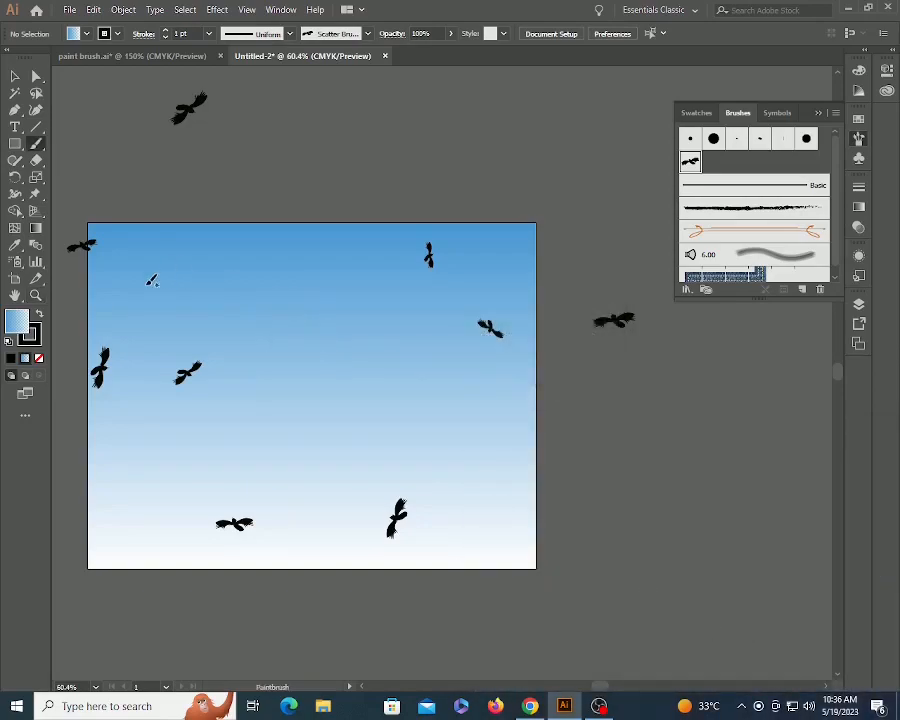
left_click_drag(421, 355, 422, 352)
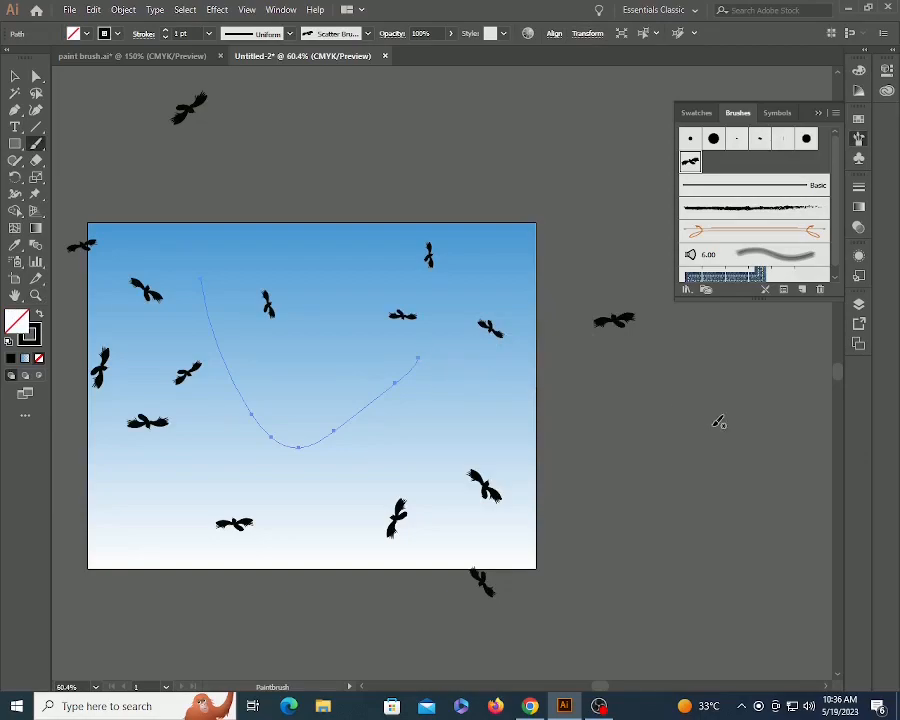
key("v")
left_click(546, 412)
Step: Draw a rectangle exactly covering the artboard on top of the sky and the birds
key("z")
left_click(460, 357, "alt")
left_click(460, 357, "alt")
key("v")
key("m")
mouse_move(226, 311)
left_mouse_down()
mouse_move(432, 478)
mouse_move(478, 492)
mouse_move(474, 499)
left_mouse_up()
key("period")
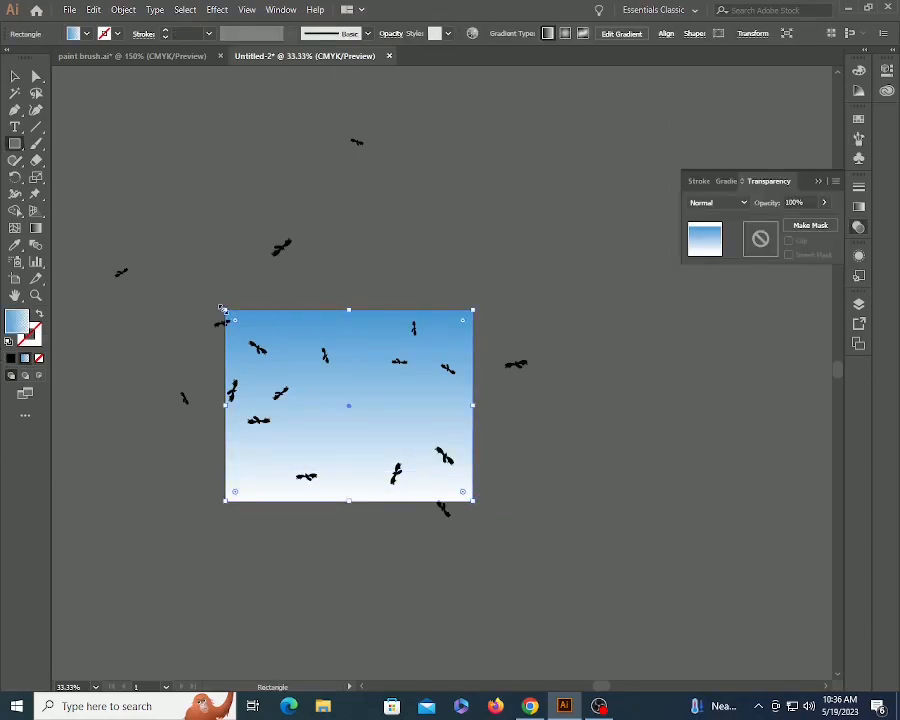
key("a")
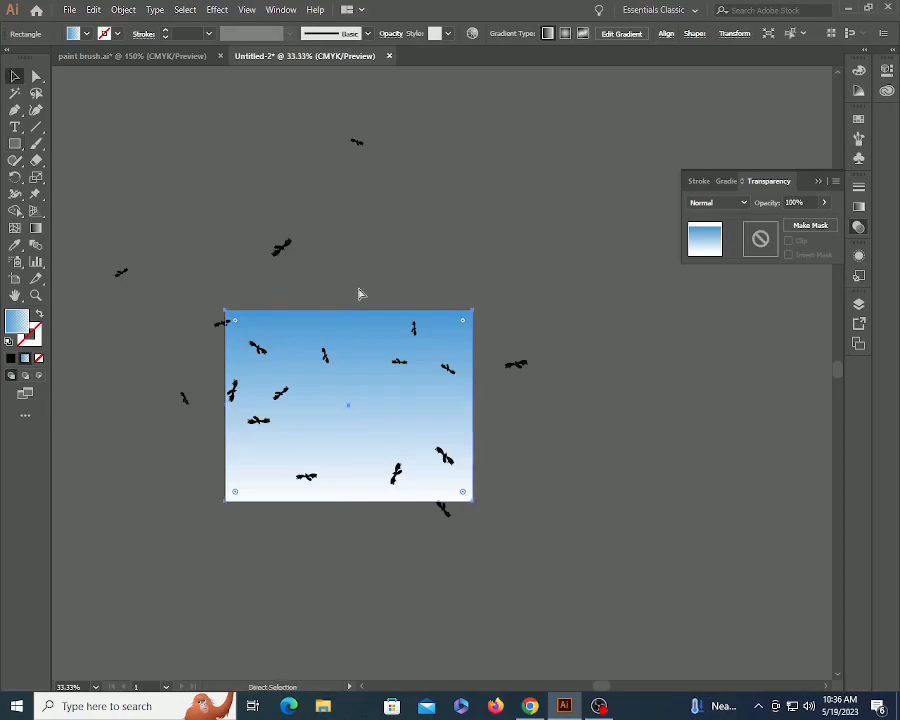
key("v")
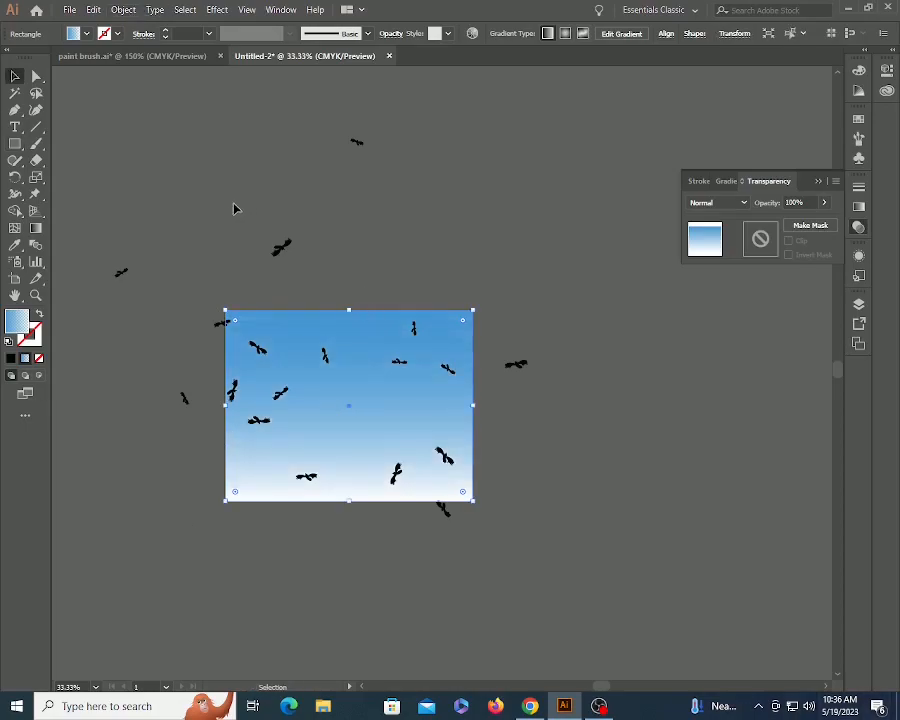
Step: Select the sky, the bird strokes and the top rectangle, and make a clipping mask from them
left_click_drag(141, 100, 725, 587)
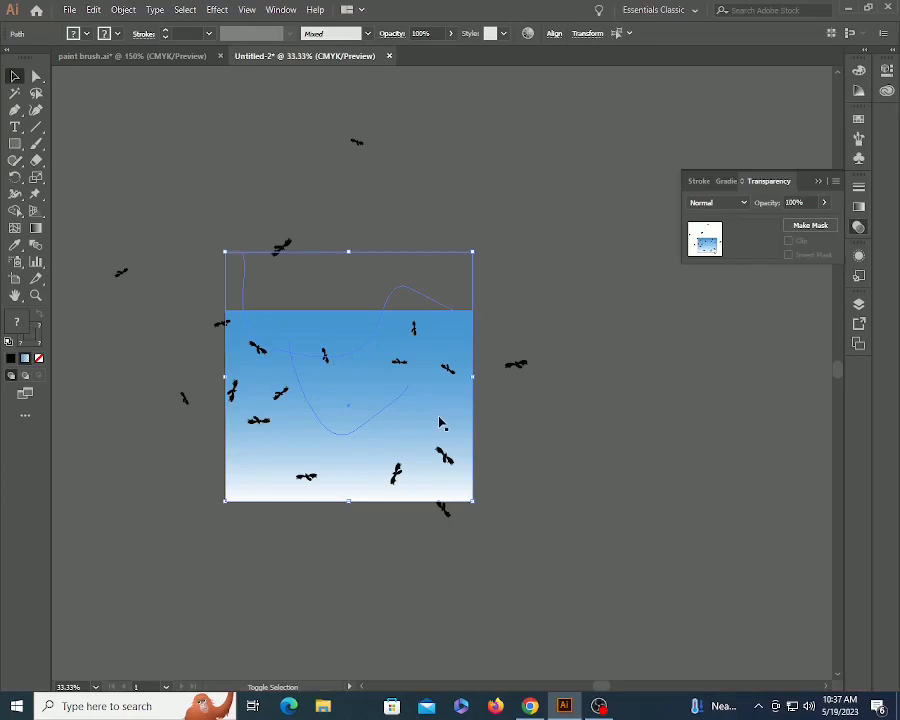
left_click(126, 10)
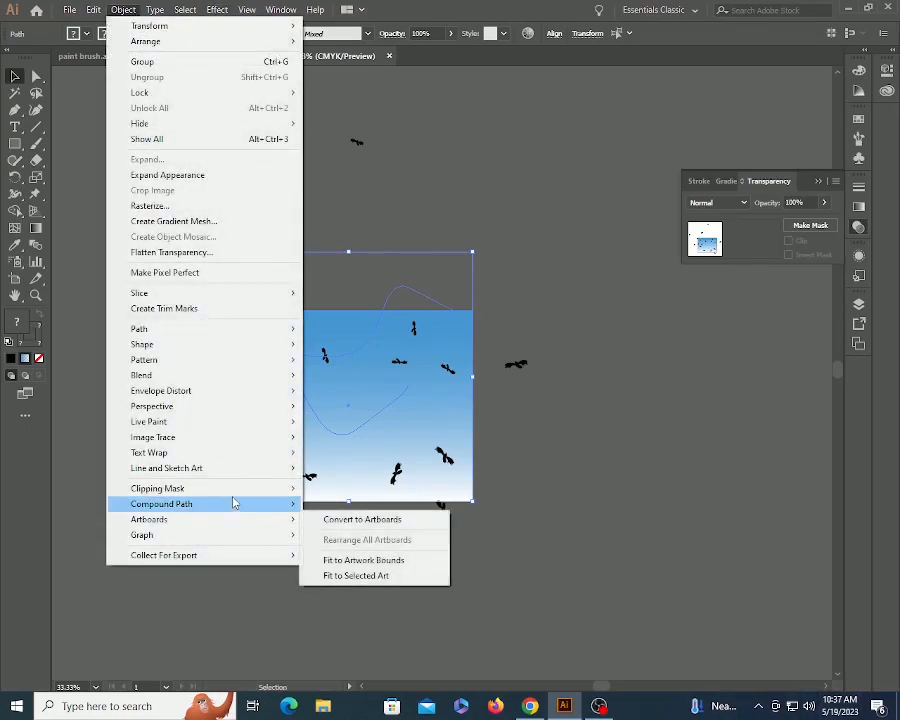
left_click(332, 486)
left_click(522, 497)
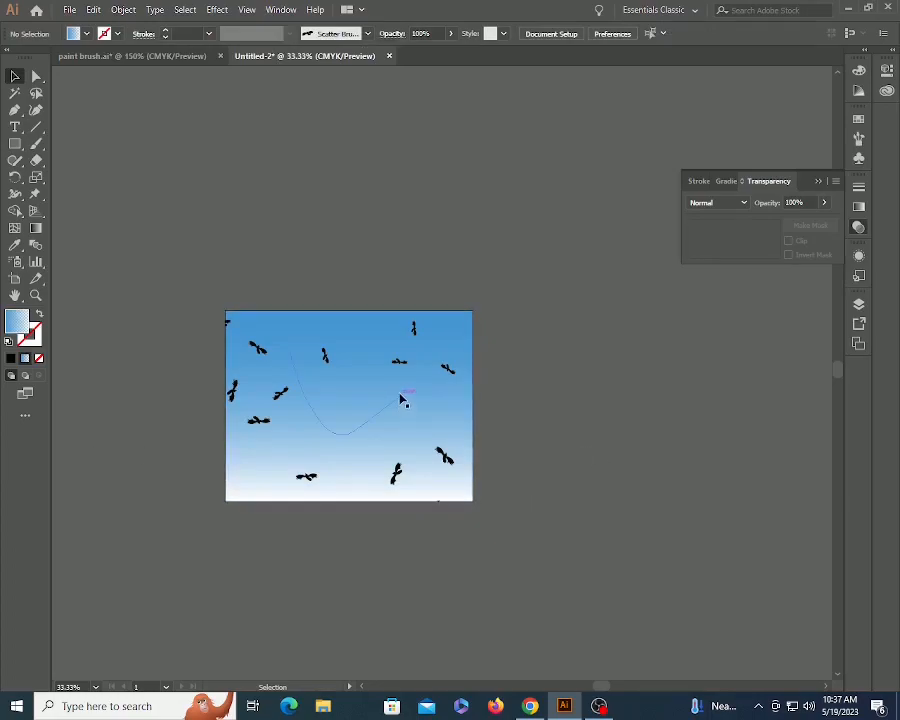
left_click_drag(324, 366, 607, 448)
key("z")
left_click_drag(400, 356, 780, 634)
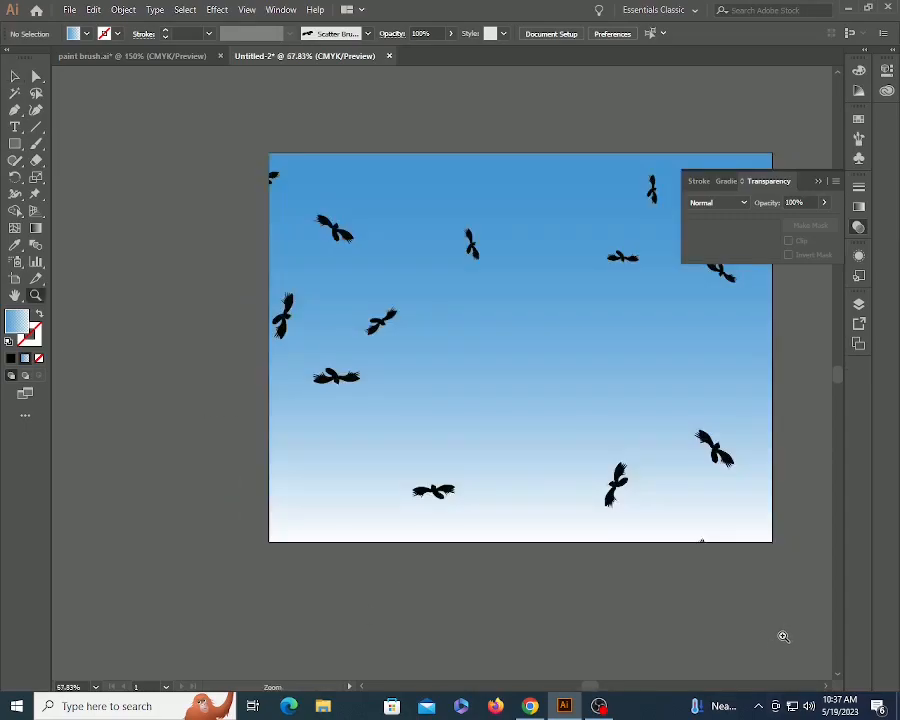
scroll(446, 259, "up", 2)
scroll(446, 259, "right", 2)
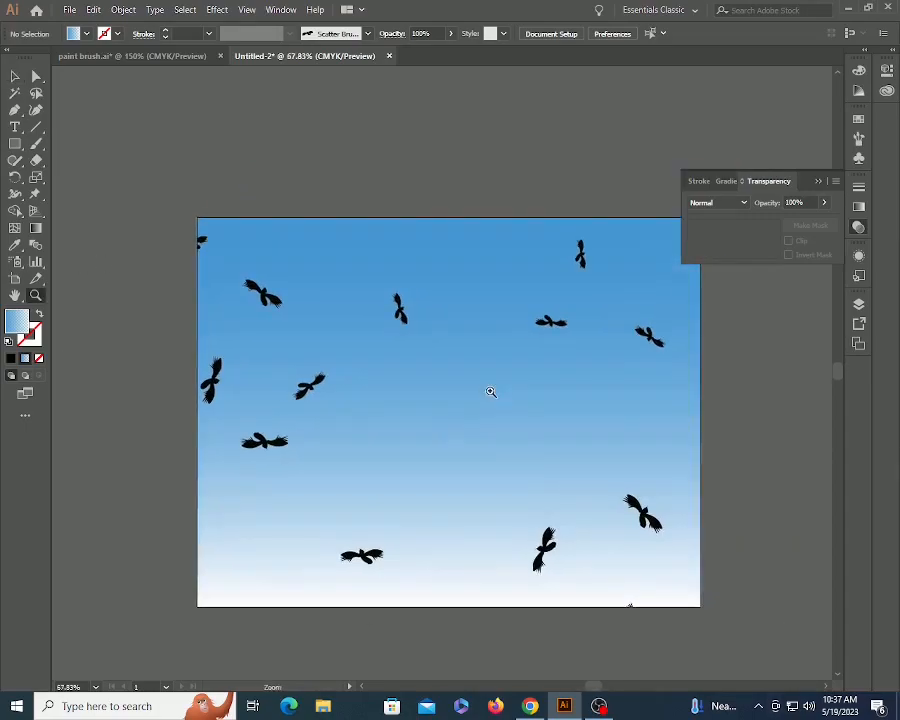
Step: Move the clipped group of sky and birds off the artboard to the empty area on its right, leaving the sky gradient in place
left_click(459, 340, "alt")
left_click(459, 340, "alt")
left_click(459, 340, "alt")
key("v")
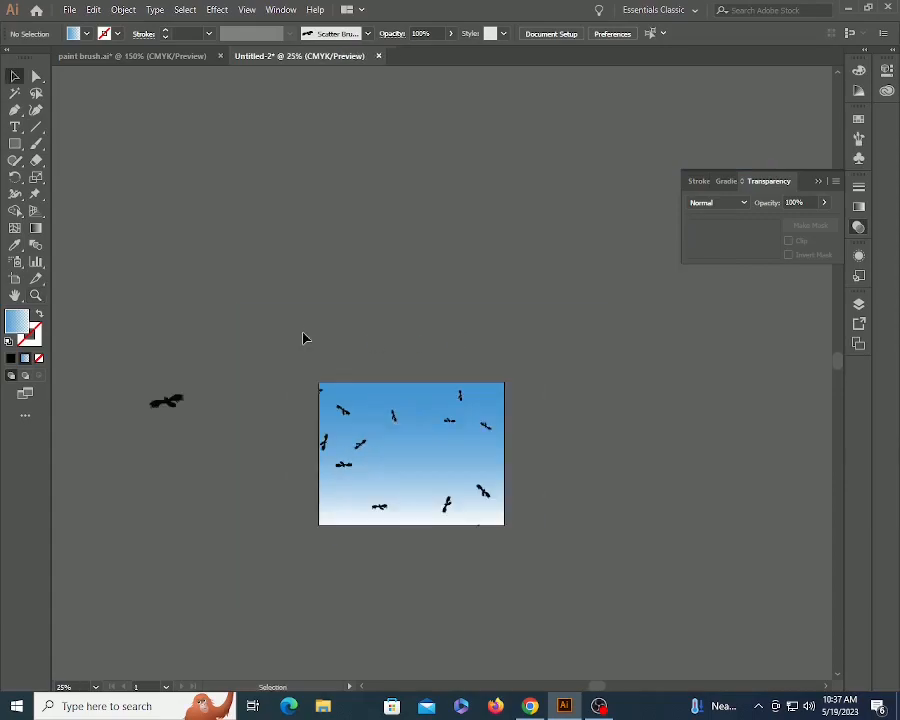
left_click(440, 470)
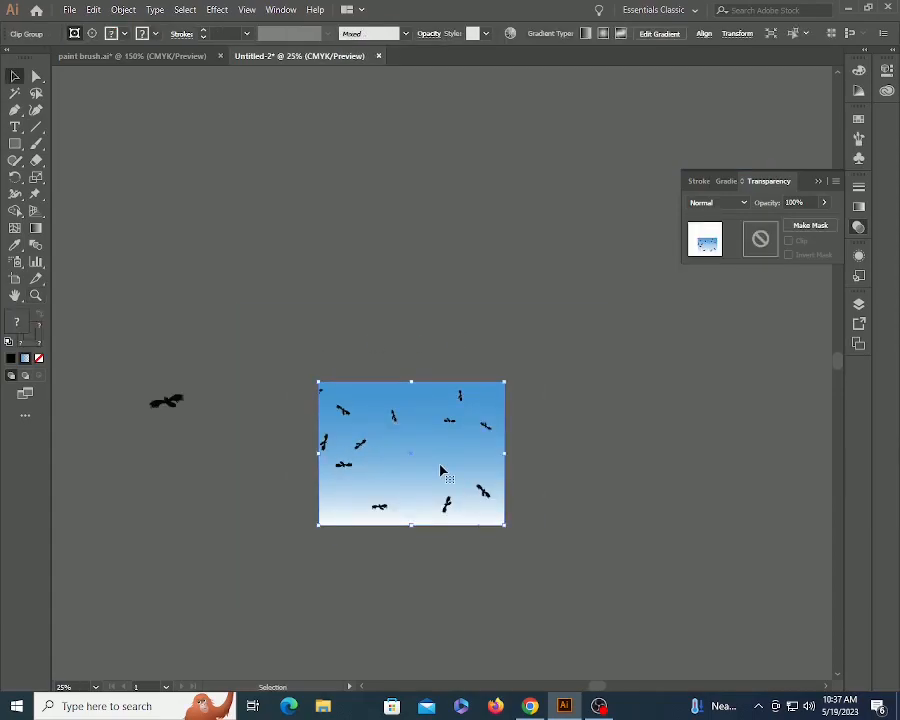
left_click(199, 287)
left_click_drag(450, 487, 773, 482)
left_click(272, 377)
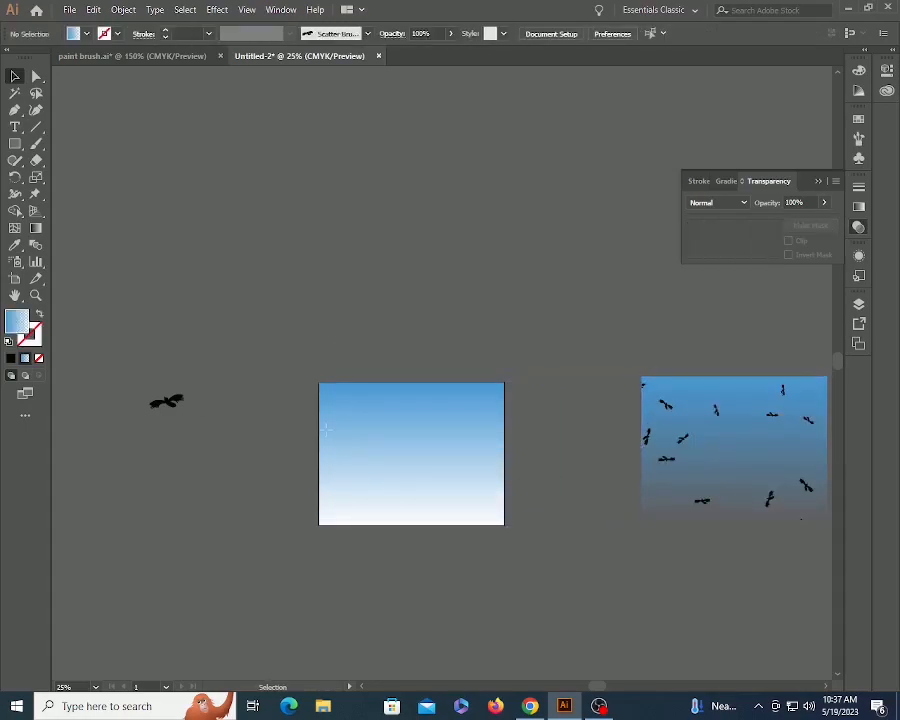
Step: Draw a circle about 279 pt in diameter on the left half of the sky
key("l")
left_click_drag(393, 442, 420, 468)
key("z")
left_click_drag(305, 398, 551, 576)
left_click_drag(301, 165, 321, 345)
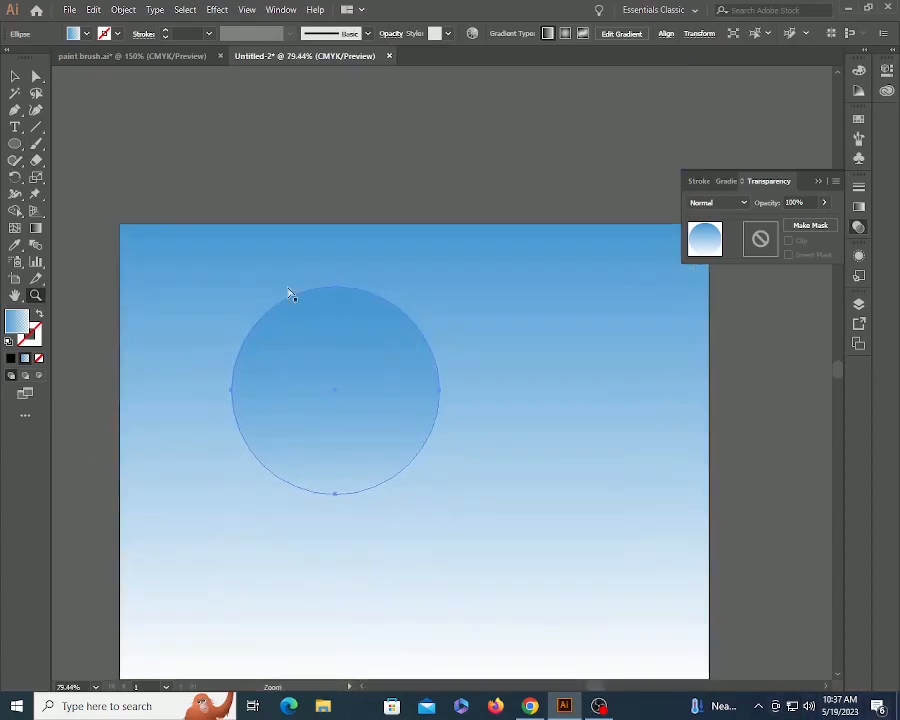
key("a")
left_click(322, 197)
left_click_drag(322, 170, 358, 586)
key("v")
left_click(336, 245, "shift")
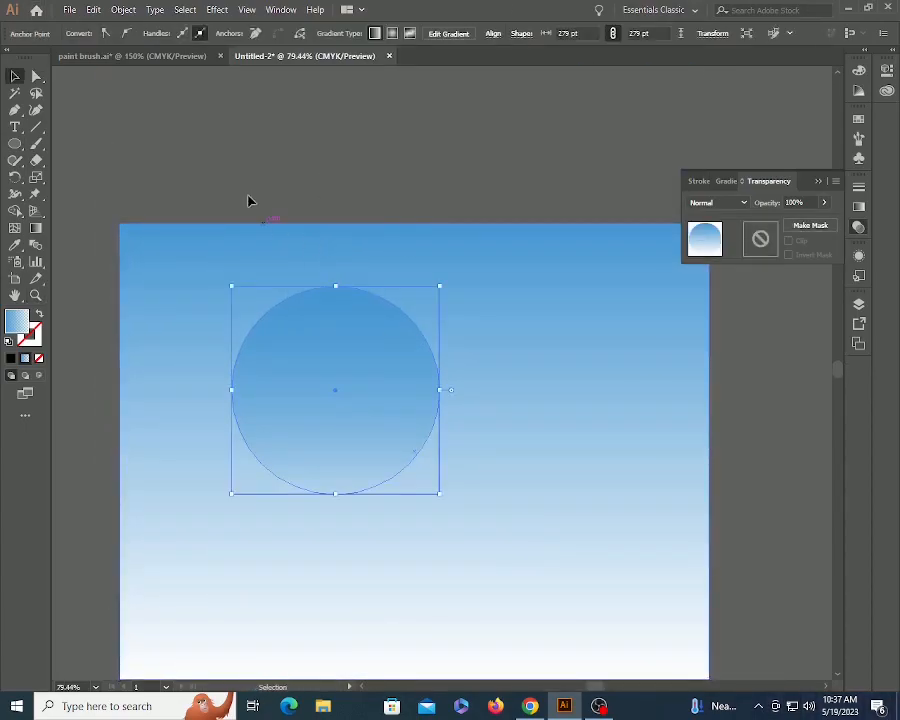
left_click(285, 168)
key("a")
left_click(343, 300)
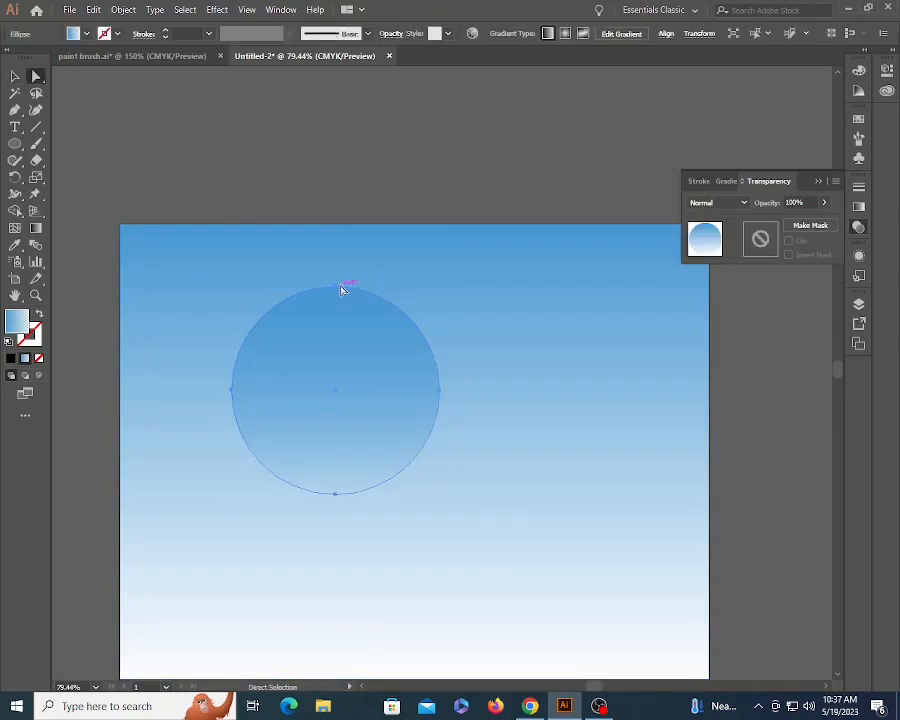
key("v")
left_click(341, 289)
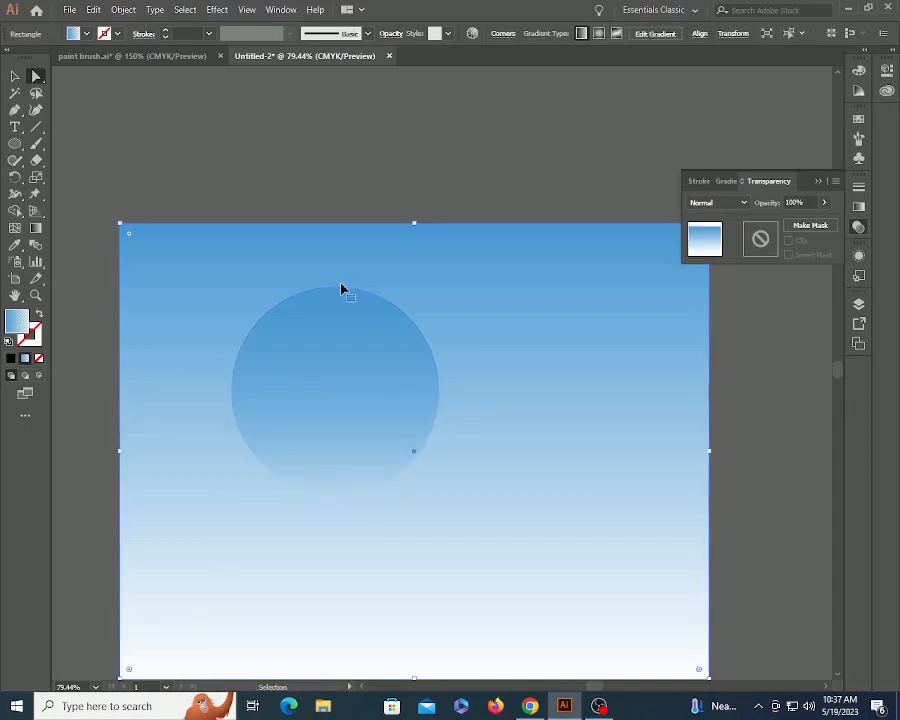
Step: In Outline view, select the circle's top and bottom anchor points and convert both to corner points
key("ctrl+y")
key("a")
left_click(341, 337)
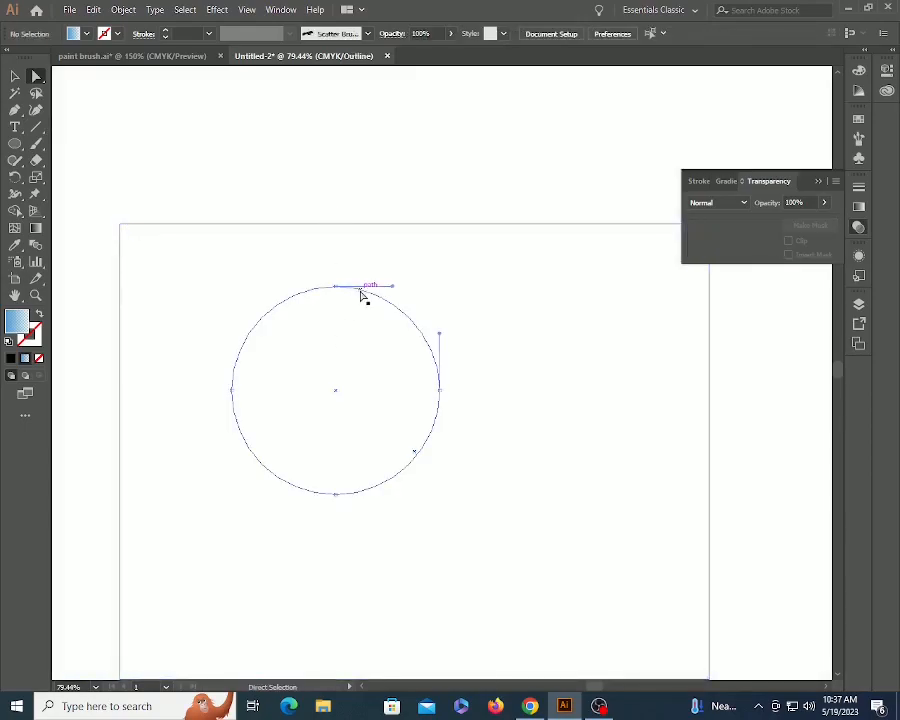
left_click(360, 291)
left_click(336, 287)
left_click(335, 494, "shift")
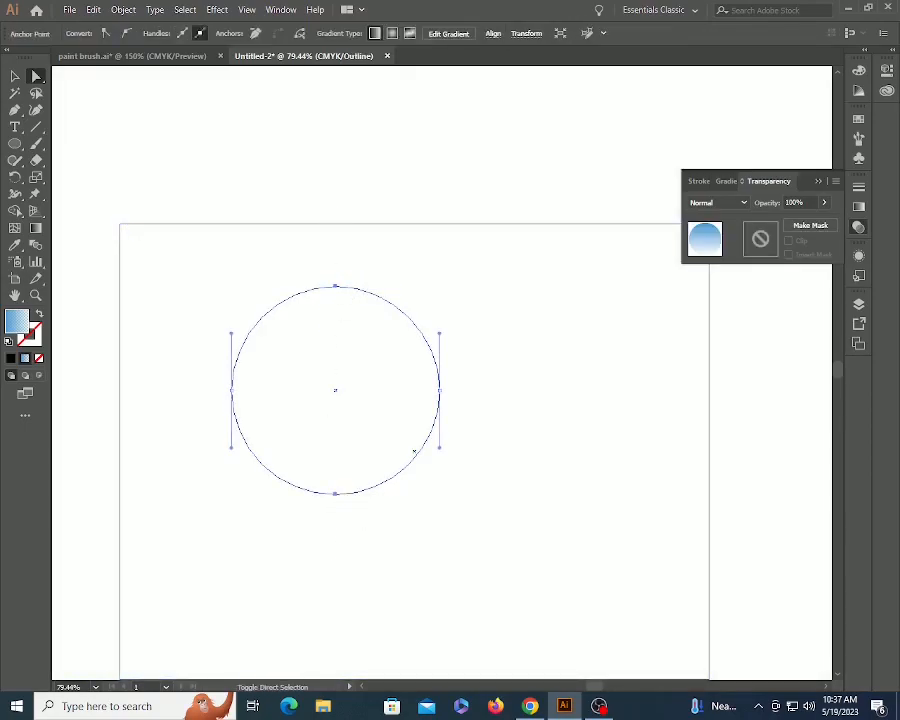
left_click(104, 33)
left_click(426, 143)
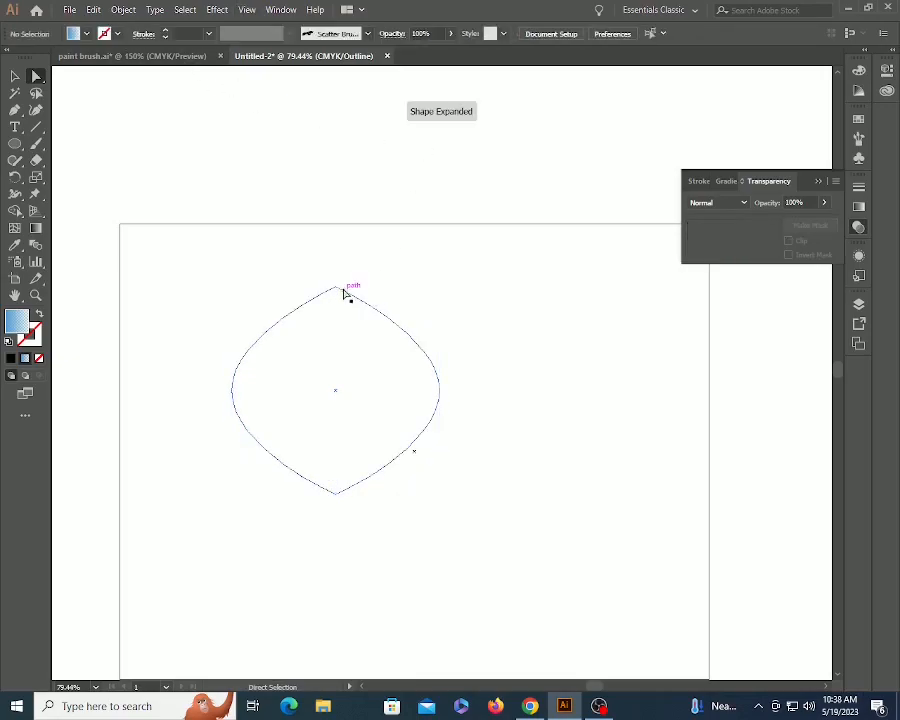
Step: Nudge the shape's top corner point straight down to form the notch of a heart, and deselect it
left_click(340, 290)
key("shift+Down")
key("shift+Down")
key("shift+Down")
key("shift+Down")
key("shift+Down")
key("shift+Down")
key("shift+Down")
key("shift+Down")
key("shift+Down")
key("shift+Down")
key("shift+Down")
key("shift+Down")
key("shift+Down")
key("shift+Down")
key("shift+Down")
key("shift+Down")
key("shift+Down")
key("shift+Down")
key("shift+Down")
key("shift+Down")
key("shift+Down")
key("shift+Down")
key("shift+Down")
key("shift+Down")
key("shift+Down")
key("shift+Down")
key("shift+Down")
key("v")
left_click(309, 175)
Step: Return to Preview and create a second scatter brush from the bird silhouette, keeping the default options
key("z")
left_click(446, 331, "alt")
left_click(446, 331, "alt")
left_click(446, 331, "alt")
left_click(446, 331, "alt")
key("v")
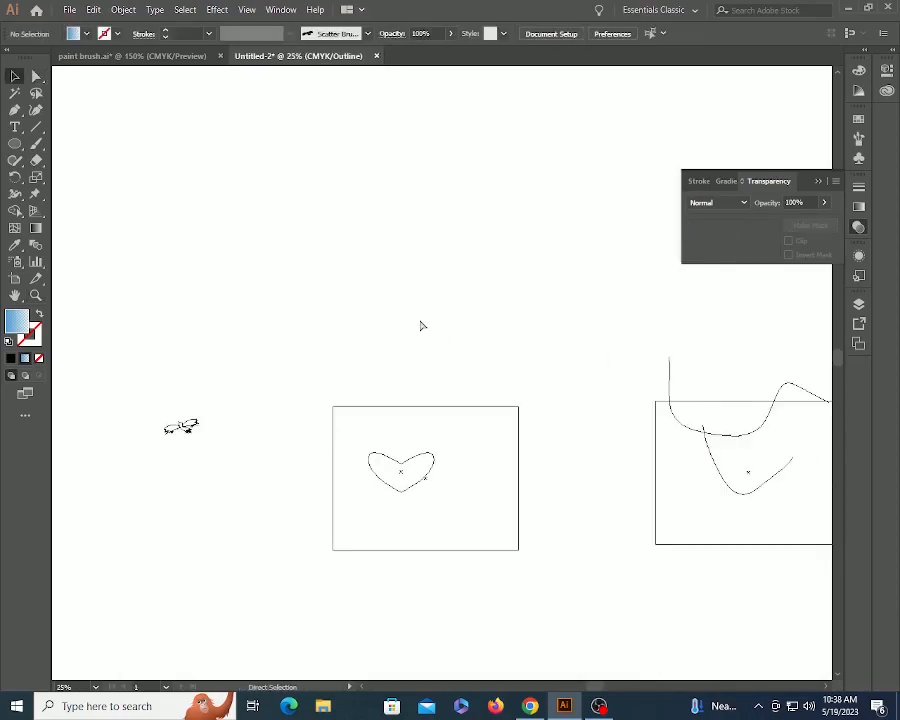
key("ctrl+y")
left_click(193, 428)
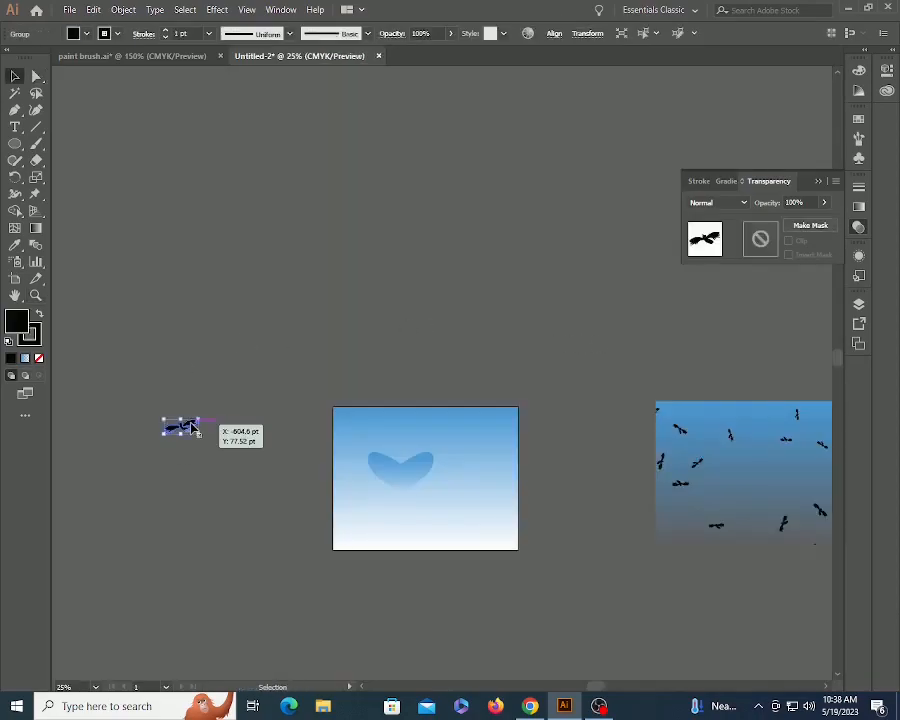
left_click(858, 138)
mouse_move(180, 412)
left_mouse_down()
mouse_move(196, 420)
mouse_move(599, 247)
mouse_move(713, 172)
left_mouse_up()
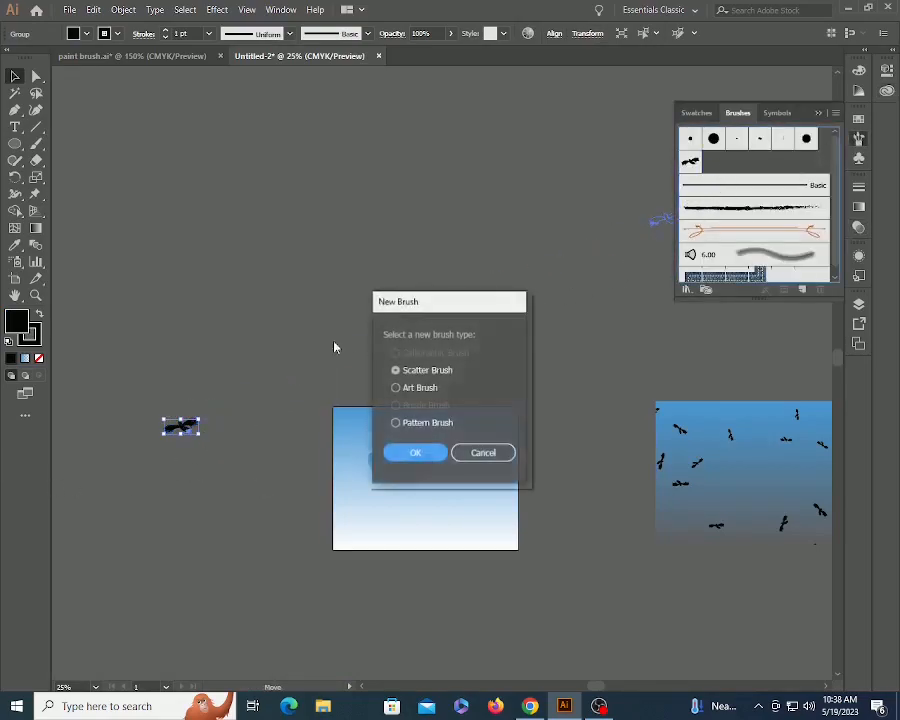
left_click(414, 453)
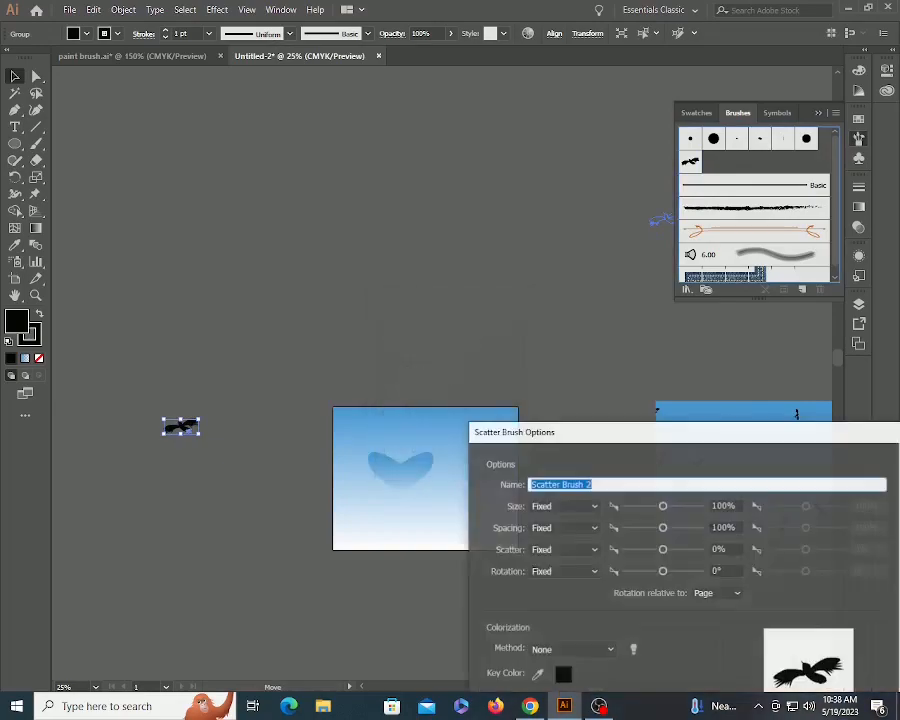
key("Return")
Step: Apply the new bird scatter brush to the heart path and remove the heart's fill
key("z")
left_click_drag(249, 368, 530, 509)
key("v")
left_click(480, 482)
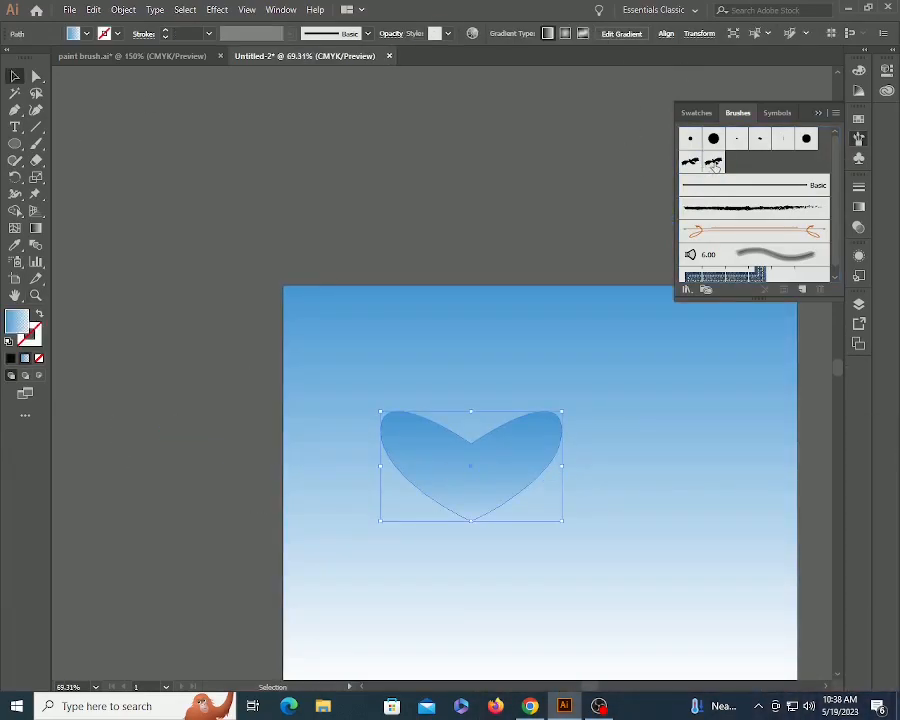
left_click(713, 162)
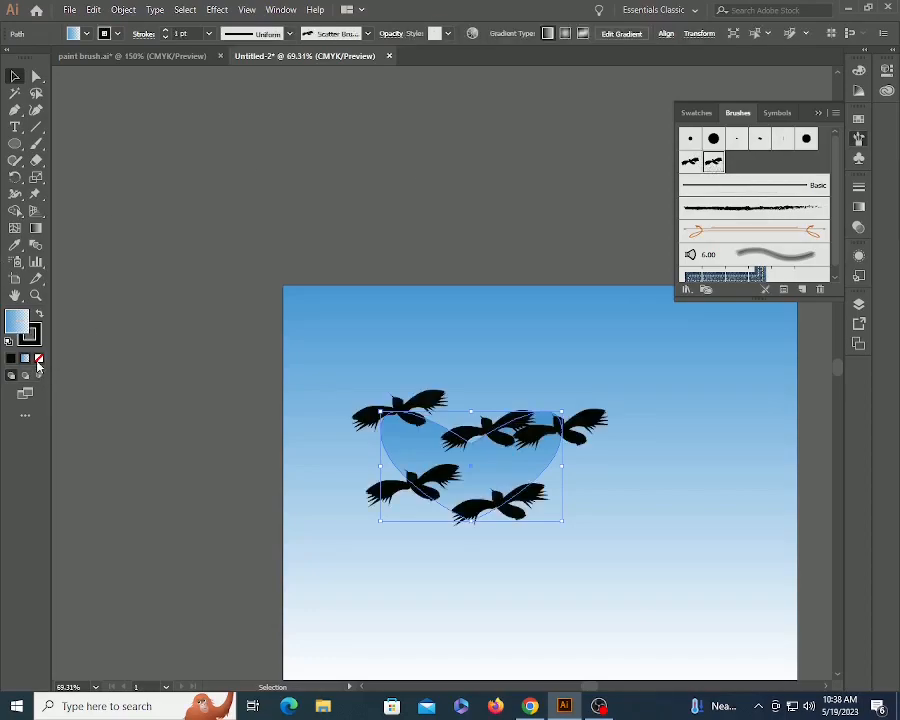
left_click(38, 360)
Step: In the options of Scatter Brush 2, set the size to 32% and the spacing to 69%
double_click(714, 163)
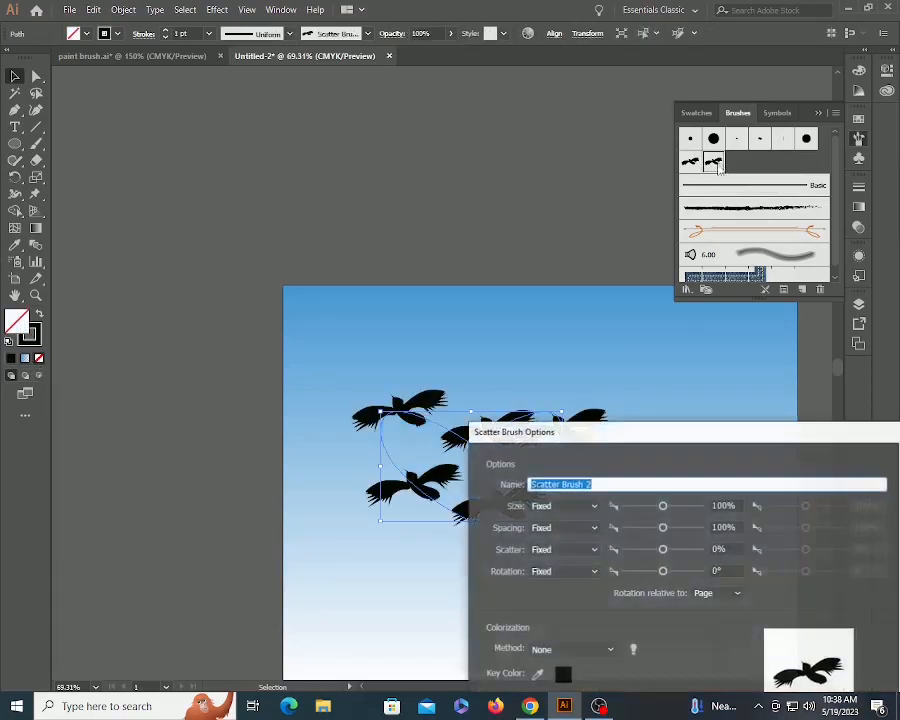
left_click_drag(660, 507, 640, 505)
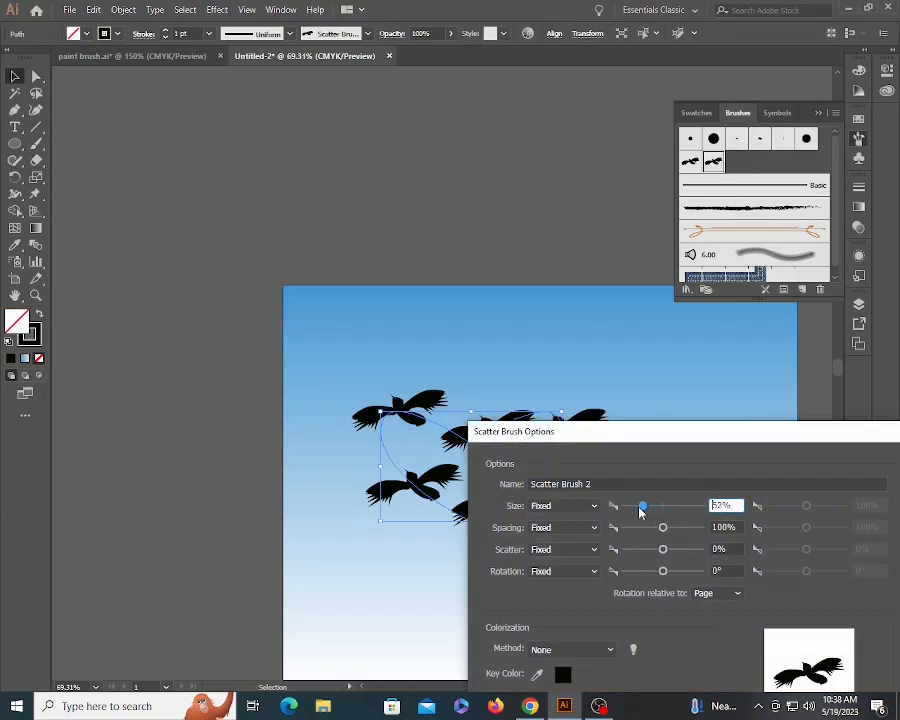
mouse_move(674, 436)
left_mouse_down()
mouse_move(155, 487)
mouse_move(233, 141)
mouse_move(390, 528)
mouse_move(416, 538)
mouse_move(702, 553)
mouse_move(697, 559)
left_mouse_up()
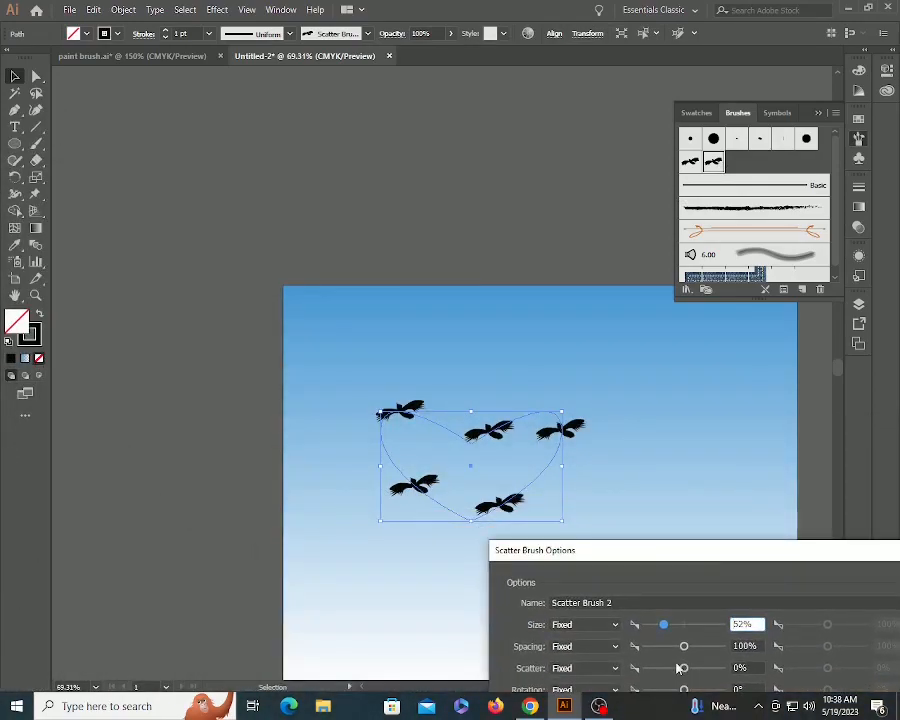
left_click_drag(683, 647, 655, 625)
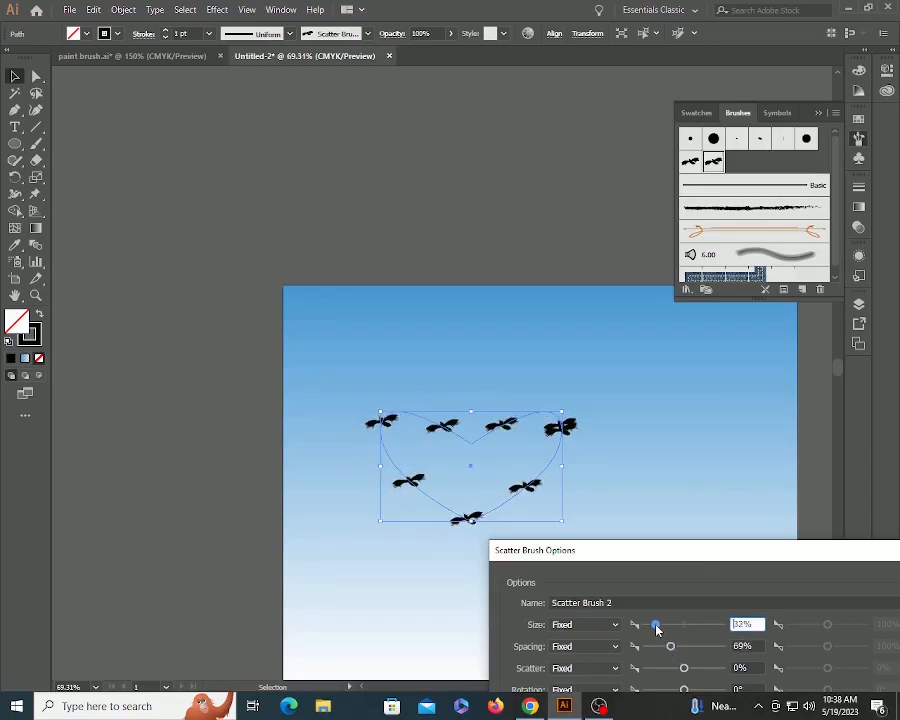
Step: Make the brush rotation relative to Path, set the spacing to 55%, and apply the changes to the existing strokes
mouse_move(780, 550)
left_mouse_down()
mouse_move(828, 447)
mouse_move(781, 502)
left_mouse_up()
left_click(782, 601)
left_click(779, 632)
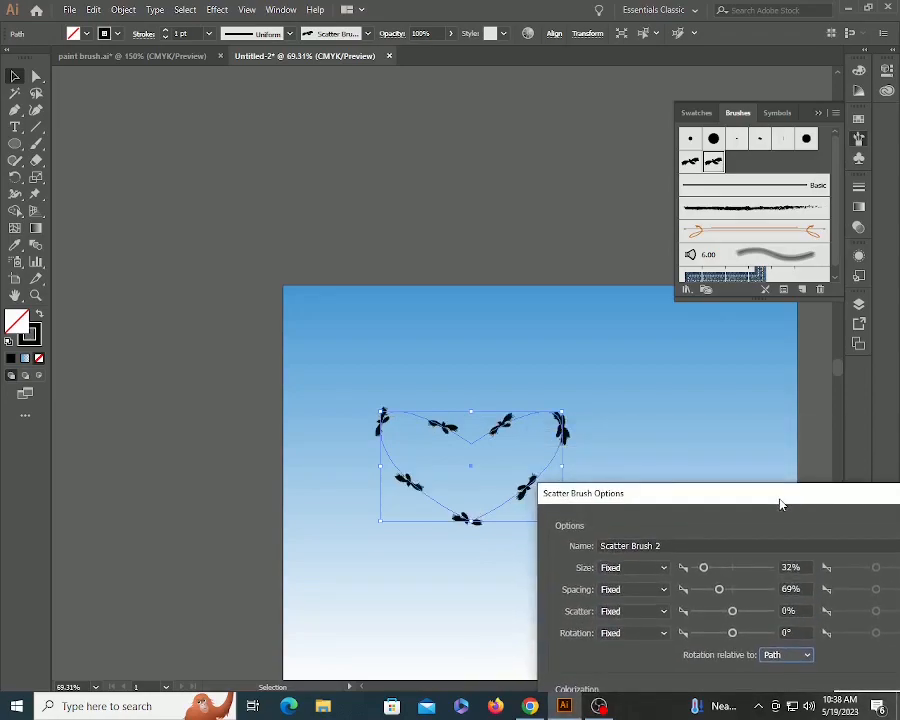
left_click_drag(719, 591, 716, 591)
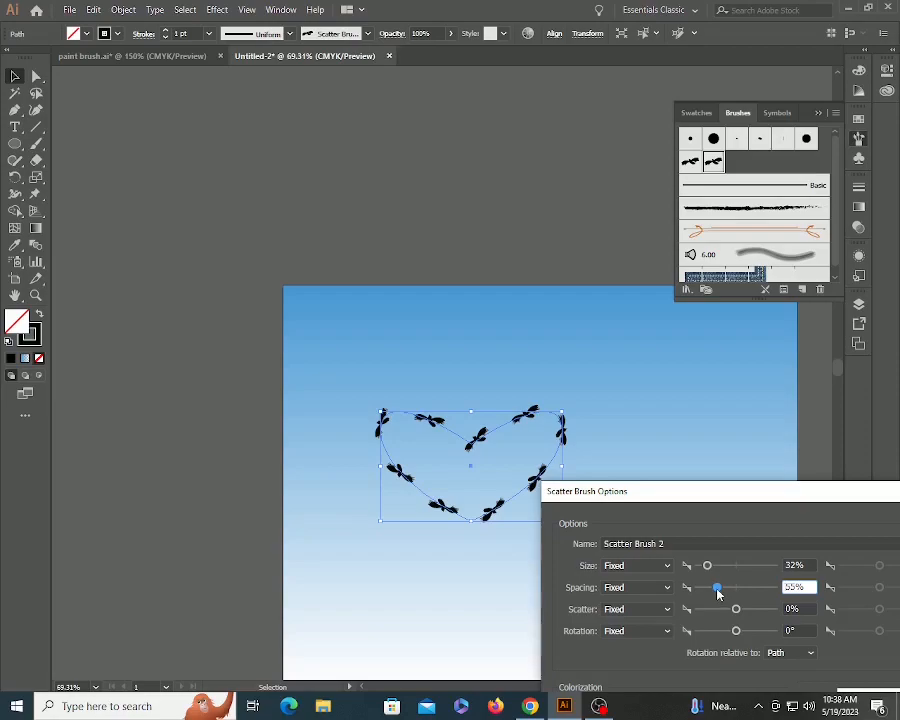
key("Return")
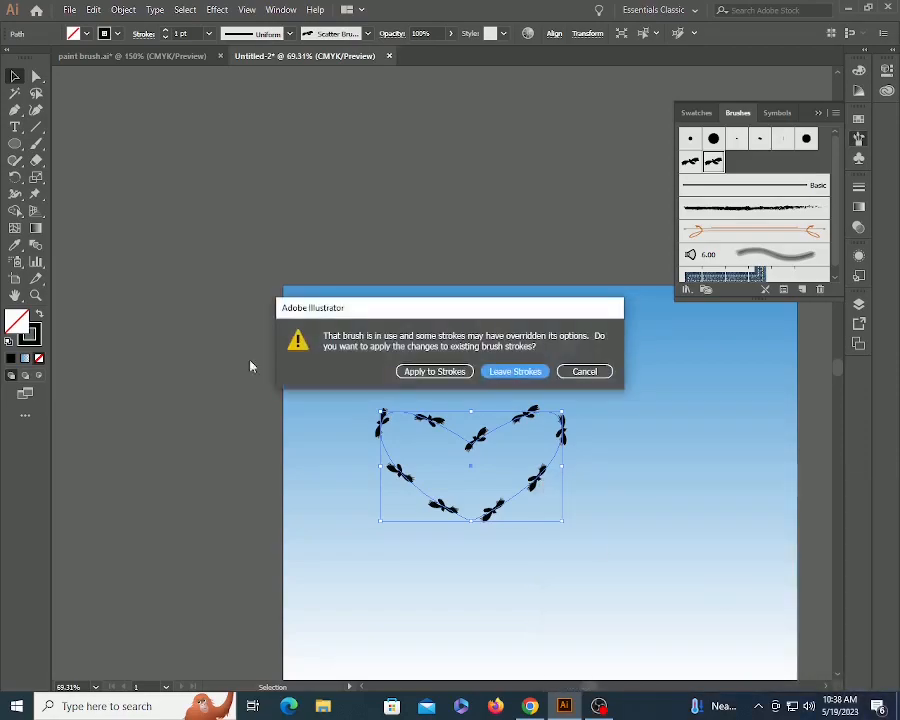
left_click(445, 374)
left_click(440, 238)
Step: Move the heart of birds slightly up and to the right on the sky, and deselect it
key("z")
left_click(482, 378, "alt")
left_click(482, 378, "alt")
left_click(482, 378, "alt")
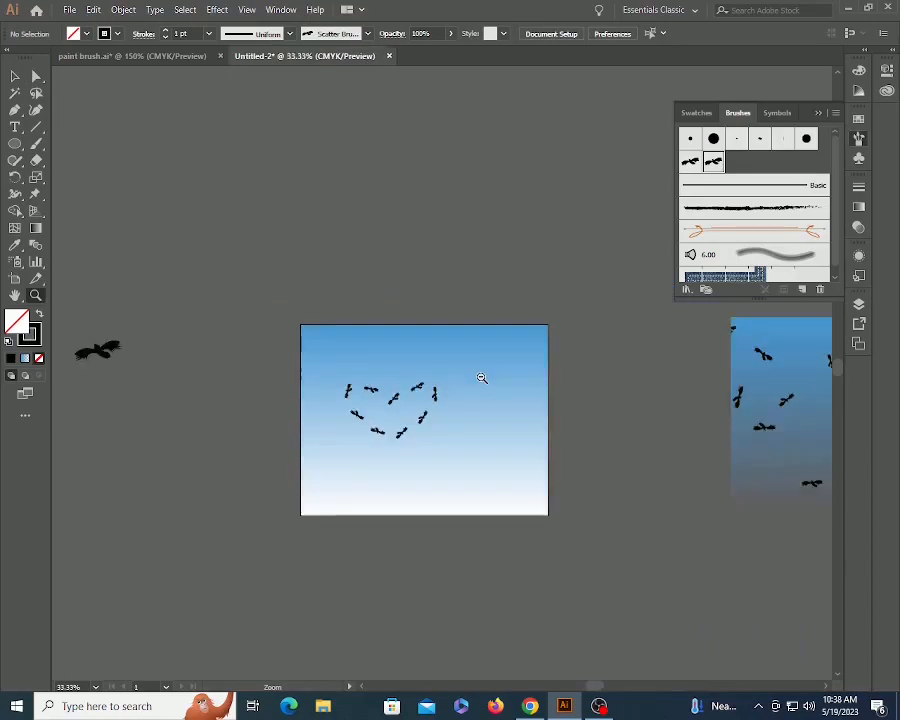
key("v")
left_click(391, 400)
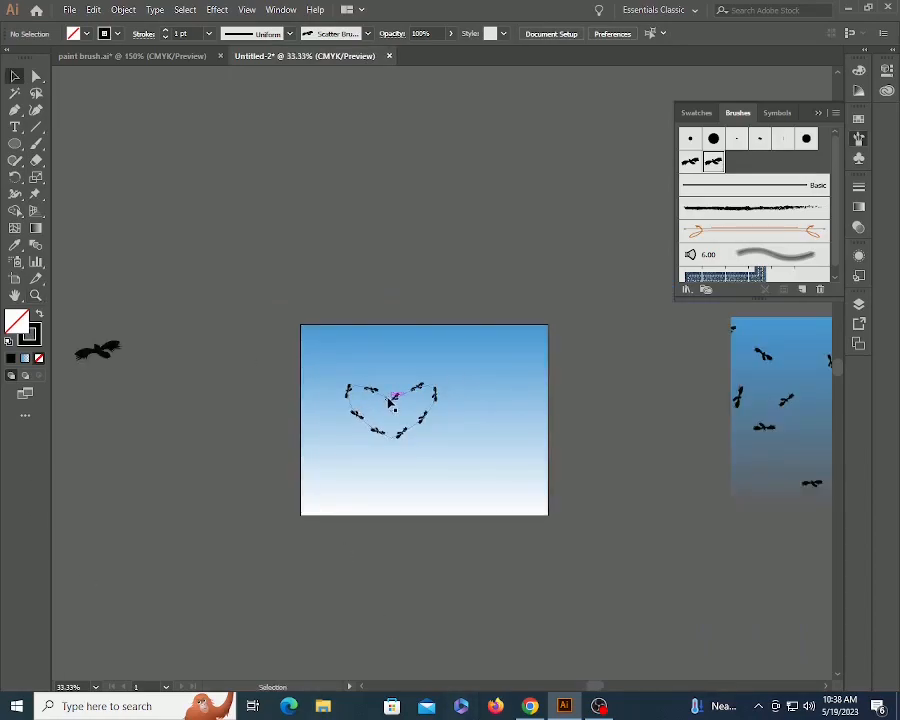
left_click_drag(391, 400, 428, 383)
left_click(610, 393)
Step: Remove the gradient fill from the rectangle inside the clip group beside the artboard, and leave isolation mode
left_click(786, 356)
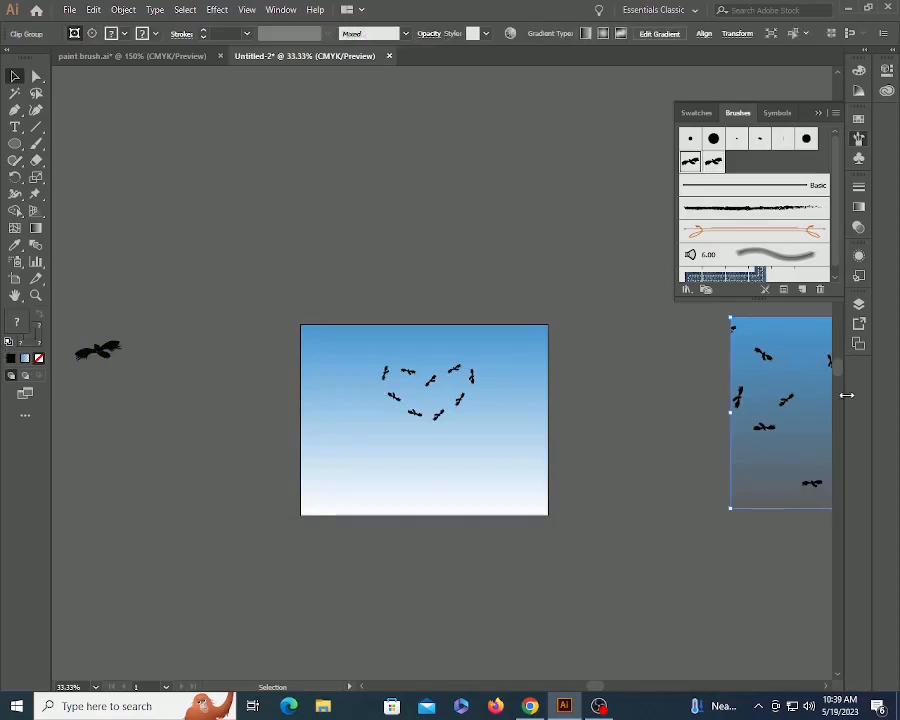
double_click(786, 356)
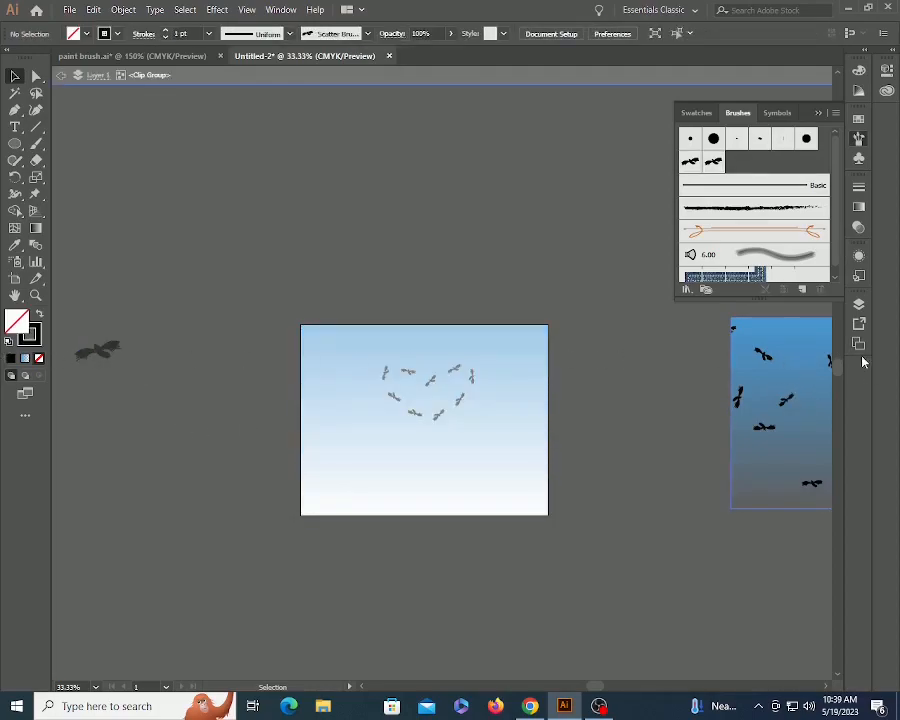
left_click(793, 349)
left_click(38, 358)
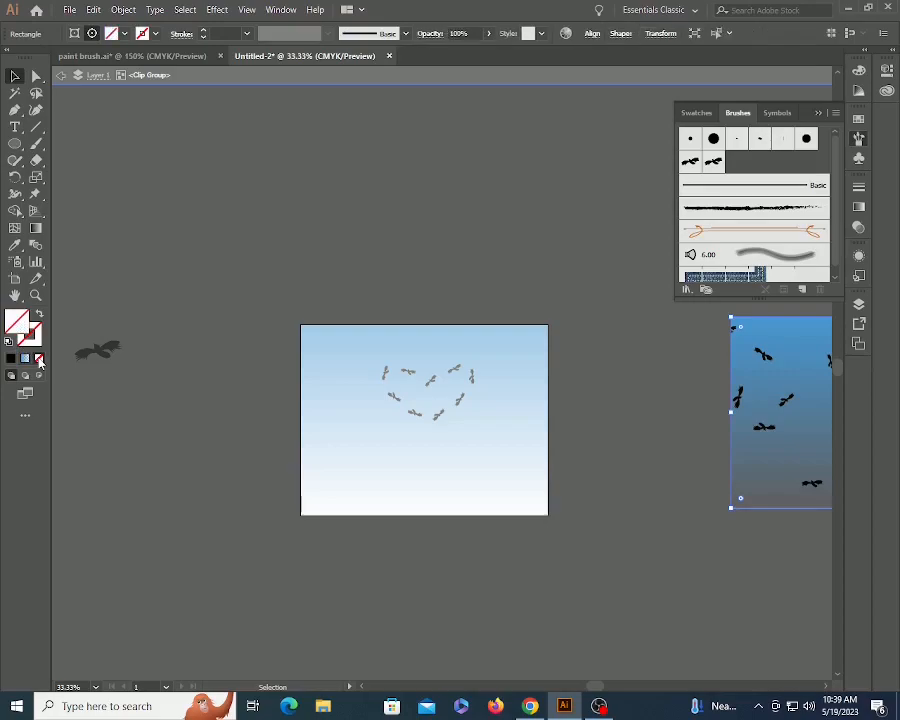
double_click(657, 354)
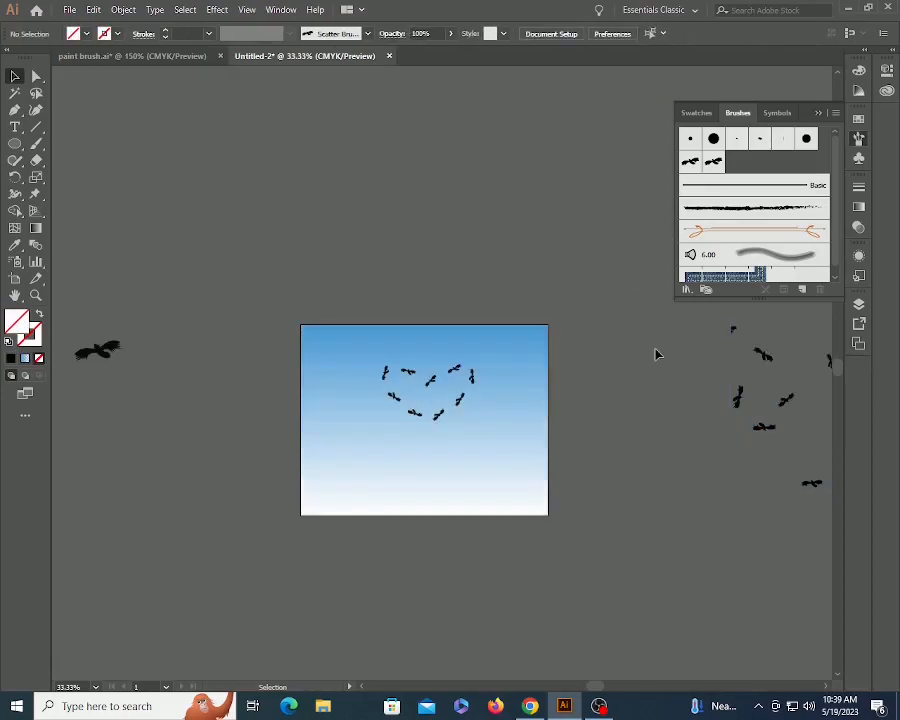
Step: Align the clip group of scattered birds exactly over the artboard's sky rectangle, using the sky as the key object
left_click(763, 357)
left_click(473, 463, "shift")
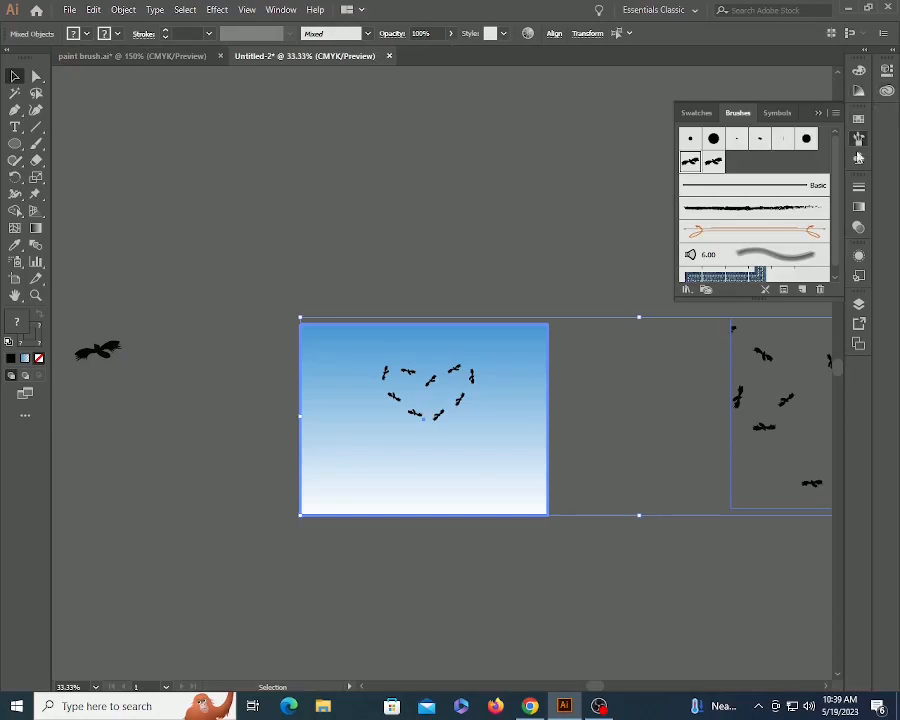
key("shift+F7")
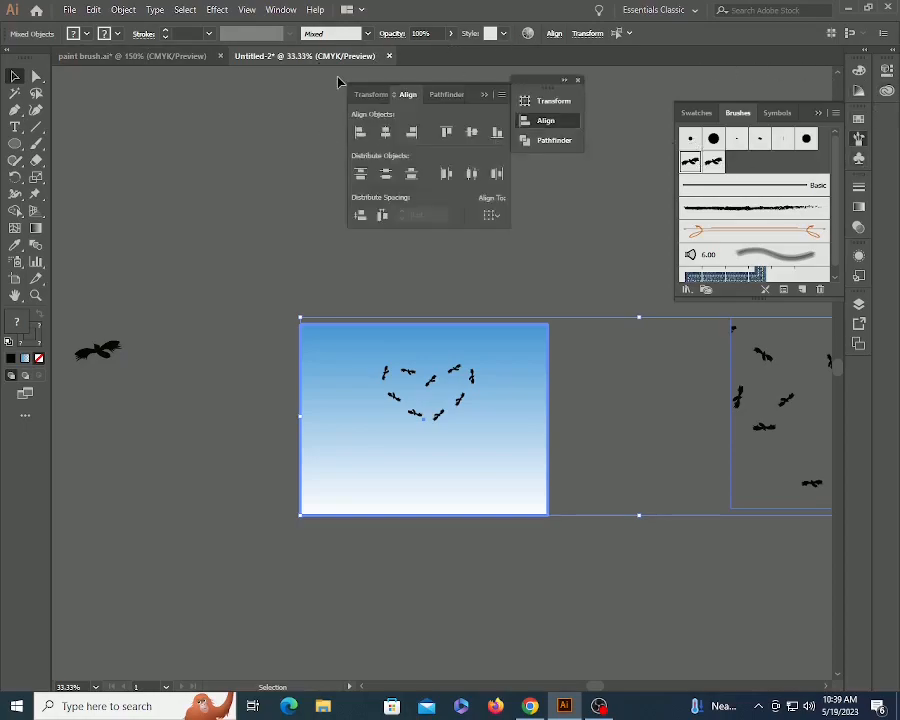
left_click(360, 132)
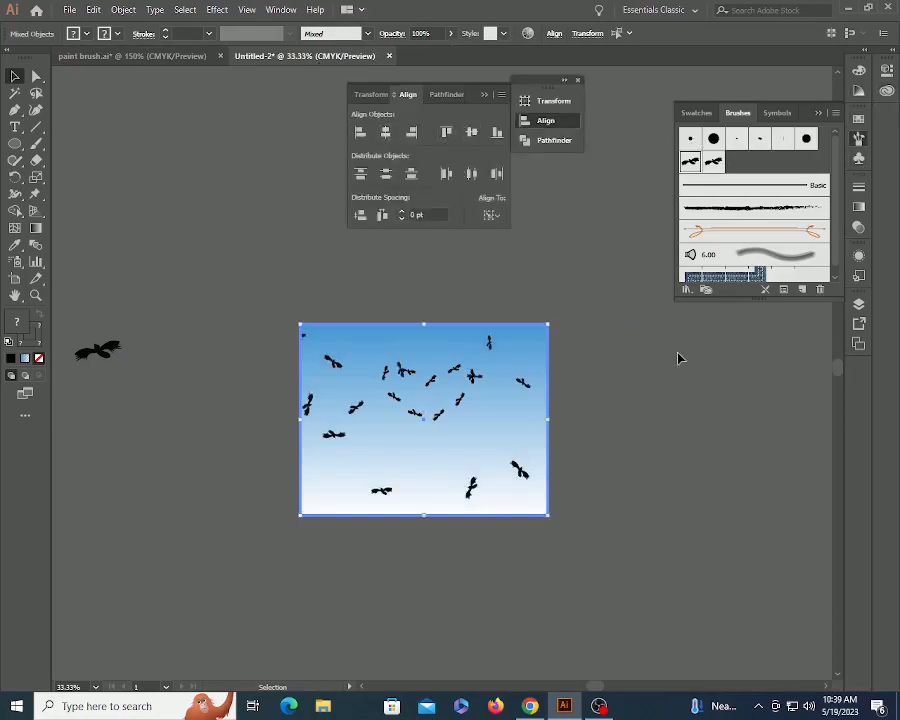
left_click(717, 414)
Step: Nudge the heart of birds straight down the sky, clear of the scattered birds it overlaps, and deselect it
key("z")
left_click_drag(176, 269, 796, 578)
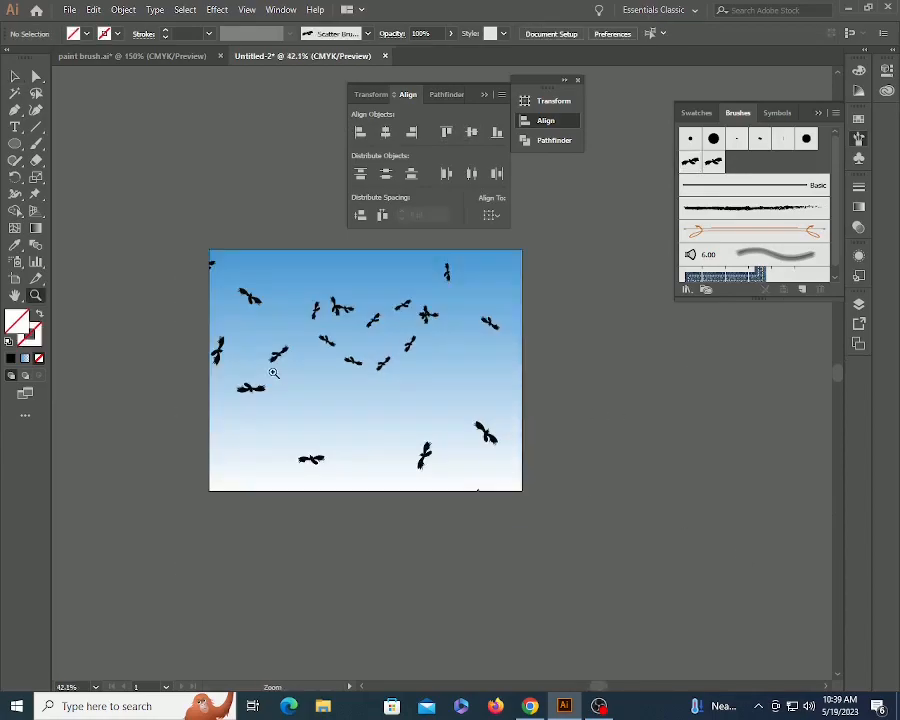
key("v")
left_click(385, 372)
key("shift+Down")
key("shift+Down")
key("shift+Down")
key("shift+Down")
key("shift+Down")
key("shift+Down")
key("shift+Down")
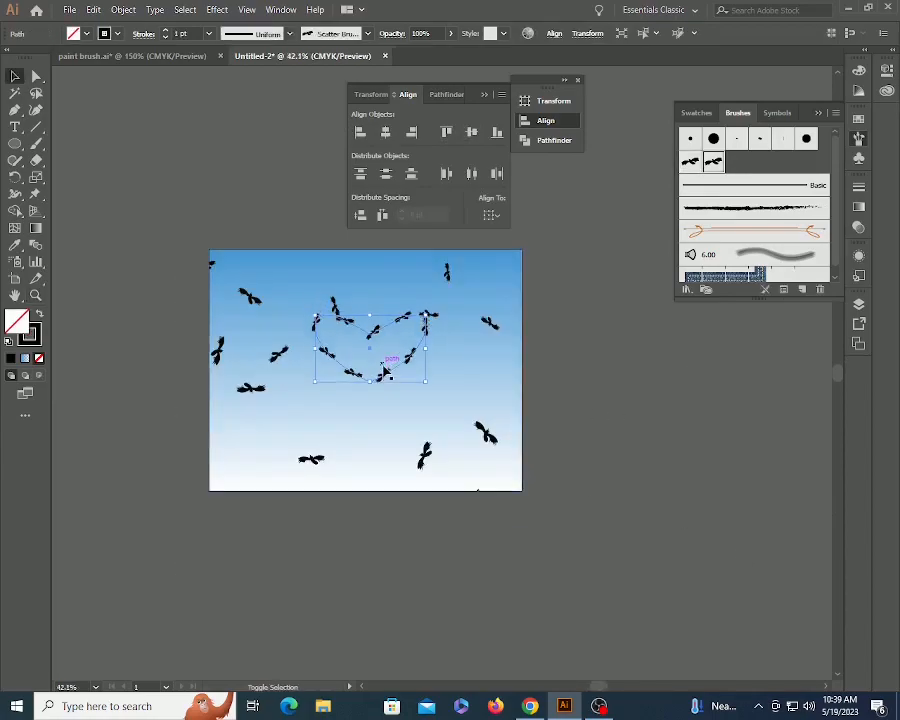
key("shift+Down")
key("shift+Down")
left_click(612, 372)
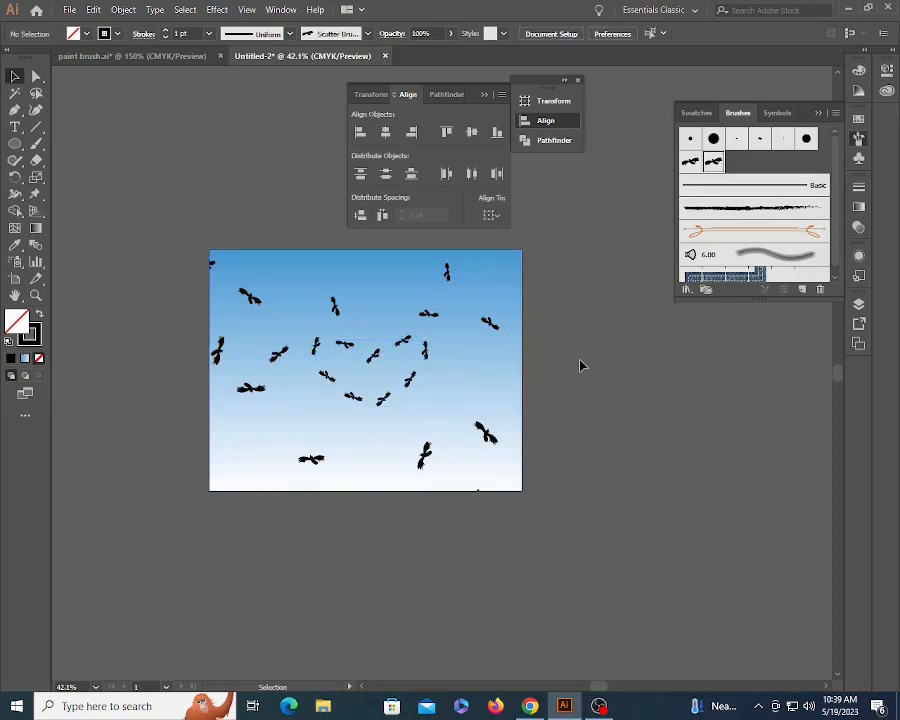
Step: Select the clip group of scattered birds on the artboard
left_click(478, 425)
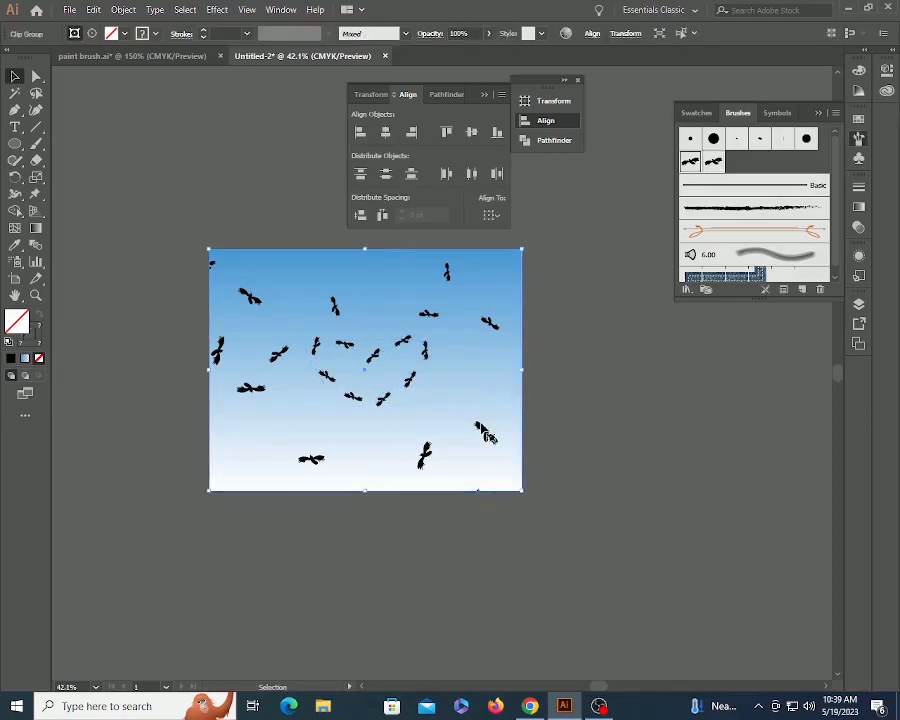